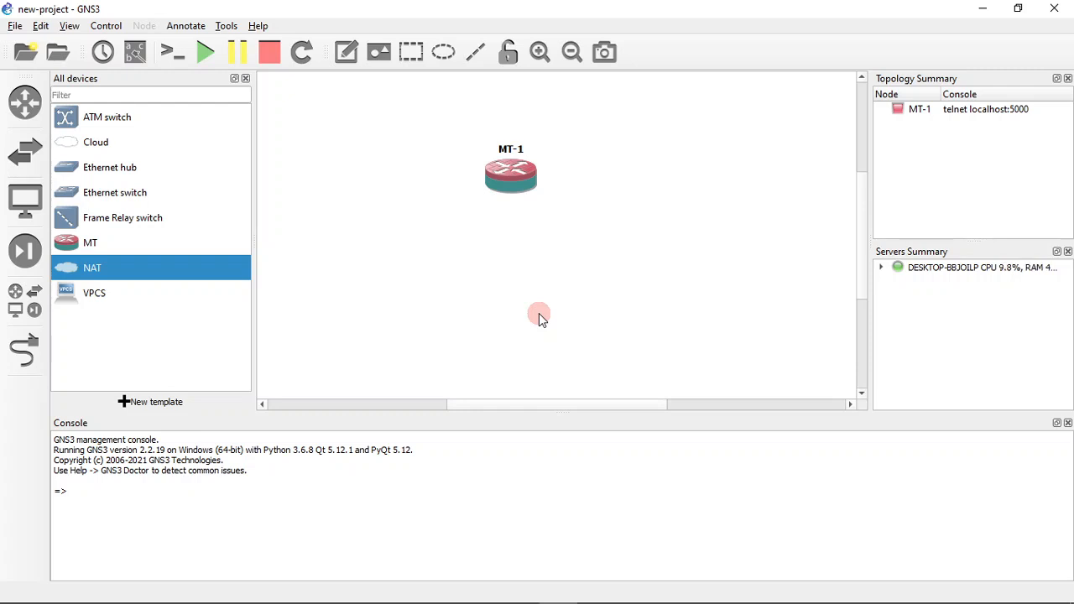
# Open the Windows Device Manager by running devmgmt.msc
pyautogui.press('super+r')
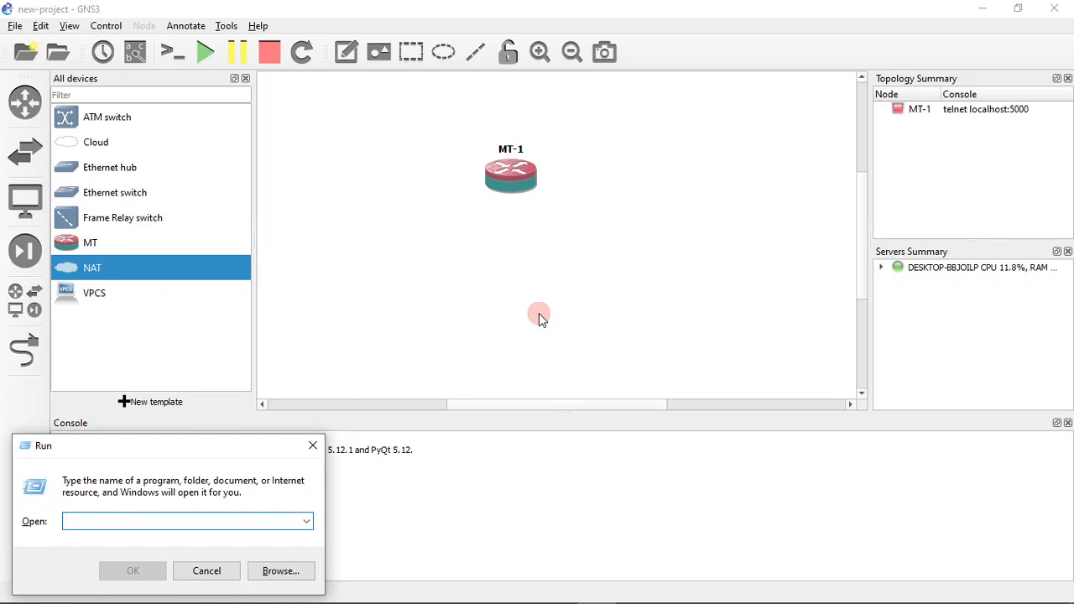
pyautogui.write('devmgmt.msc')
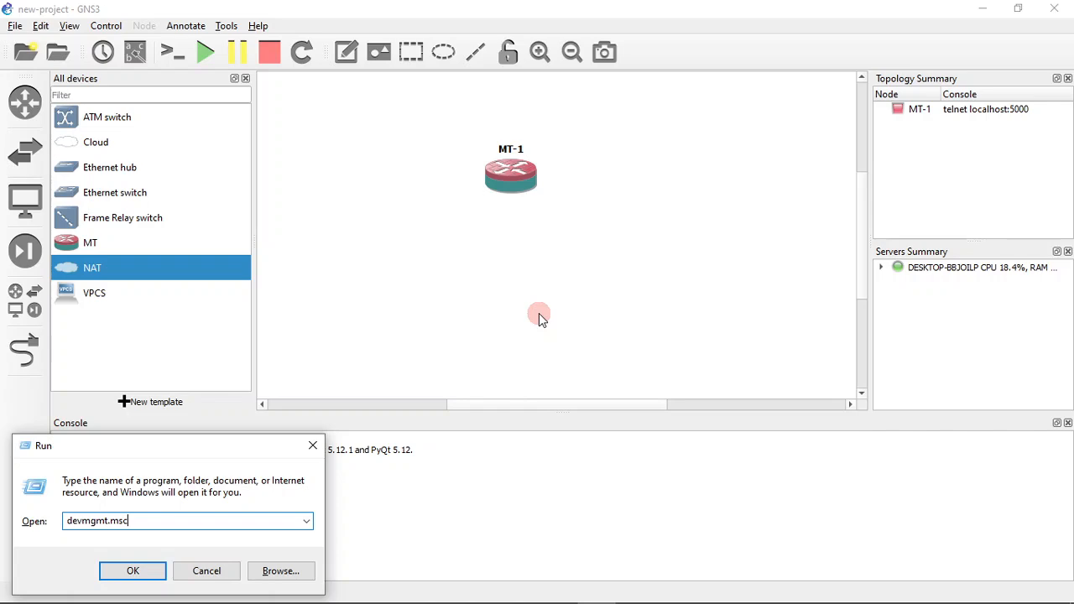
pyautogui.press('Return')
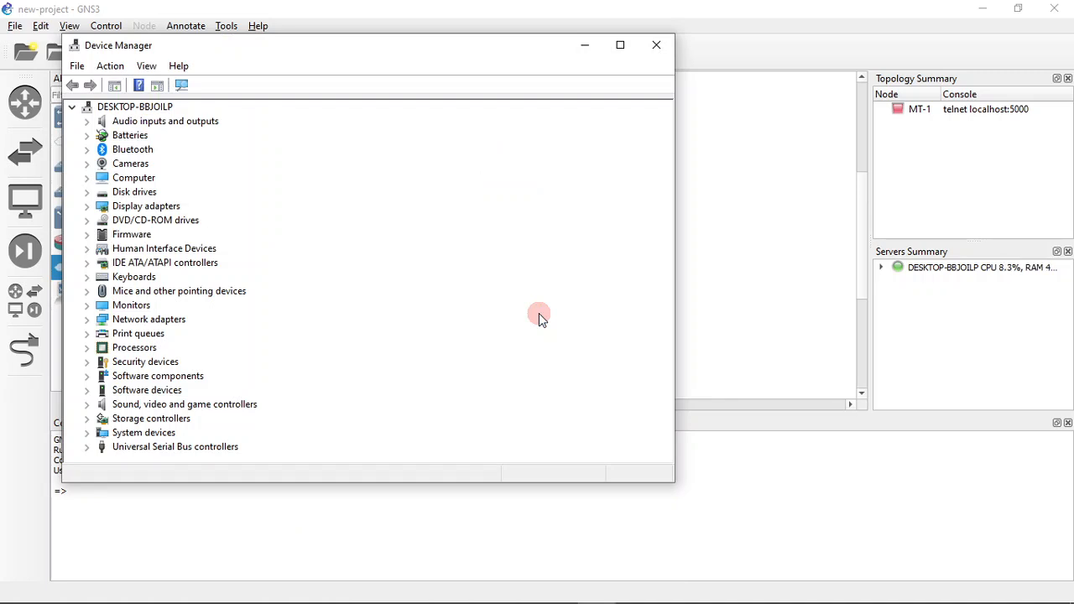
# Start adding legacy hardware to the computer, with the hardware to install selected manually from a list
pyautogui.click(134, 108)
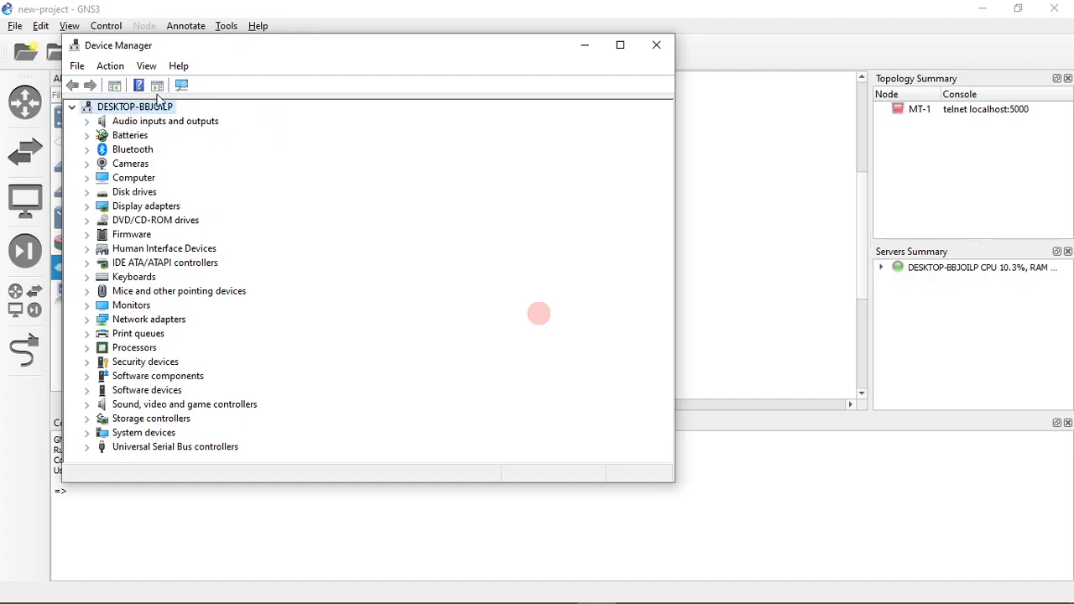
pyautogui.click(114, 66)
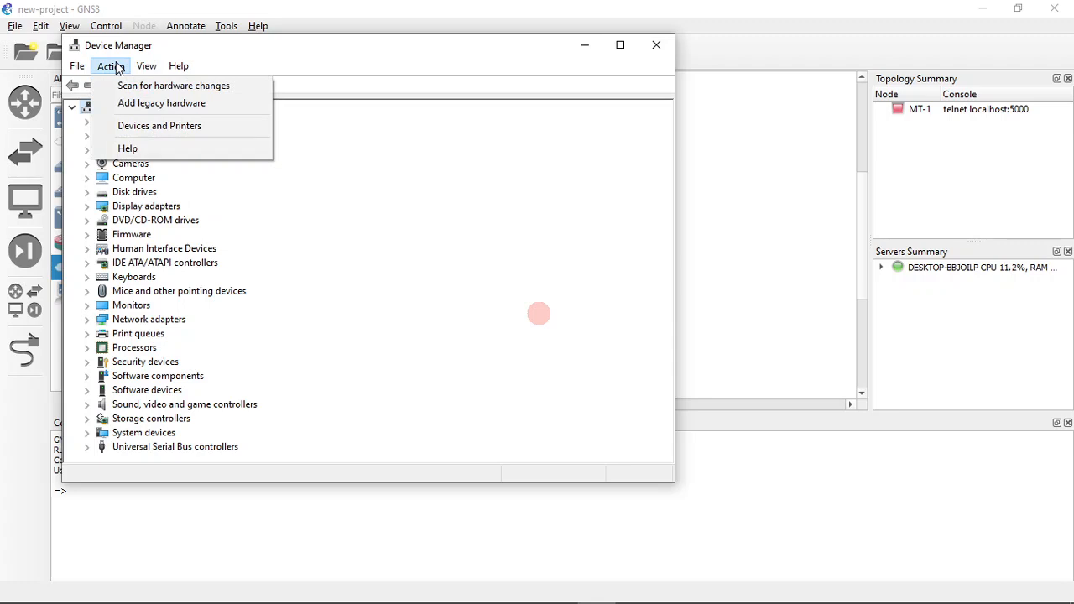
pyautogui.click(189, 107)
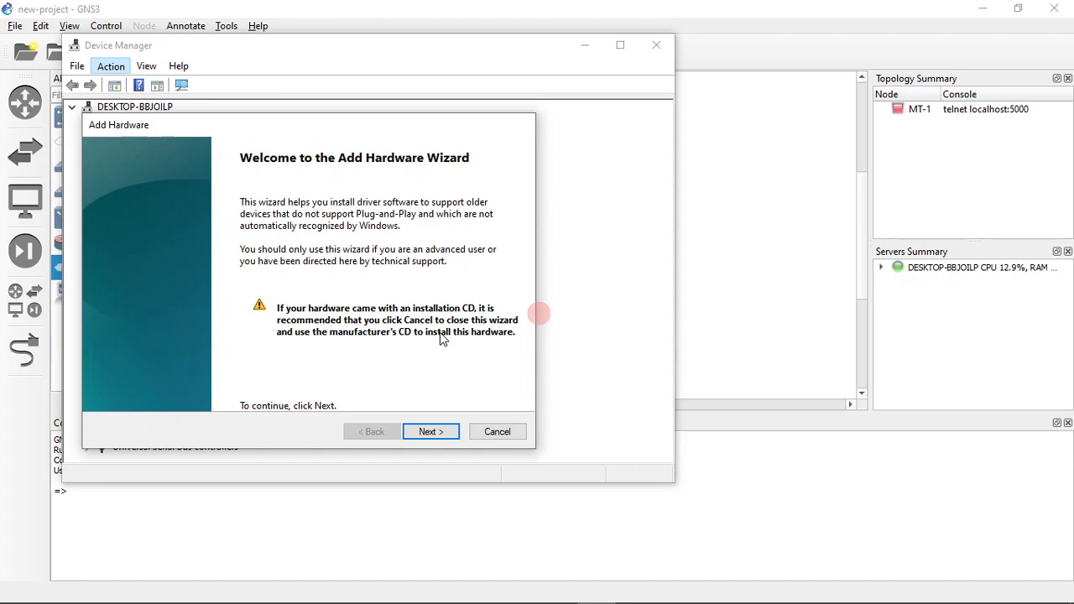
pyautogui.click(431, 431)
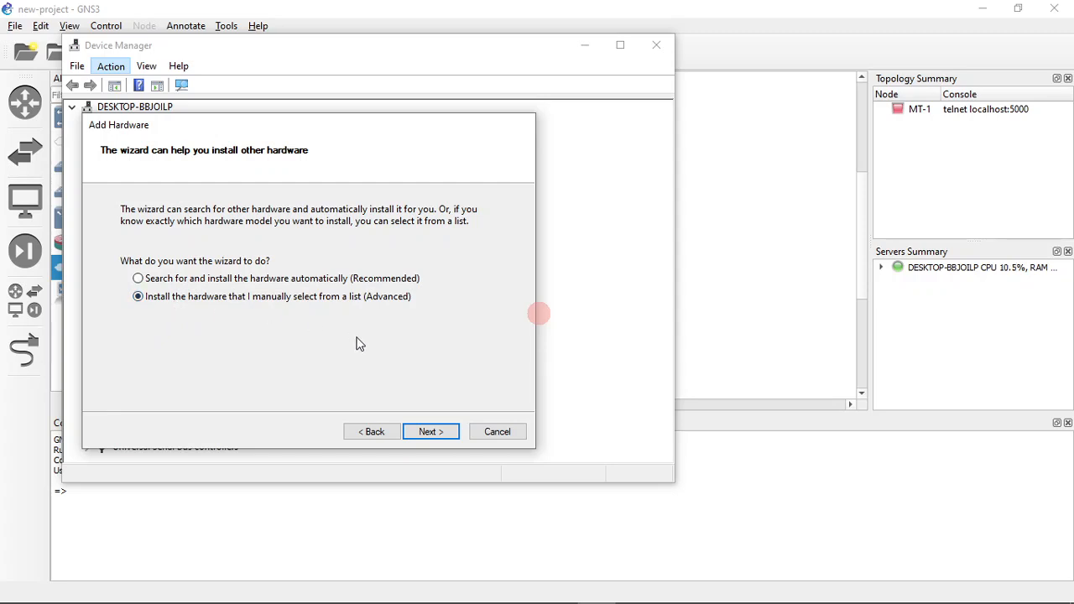
pyautogui.click(435, 438)
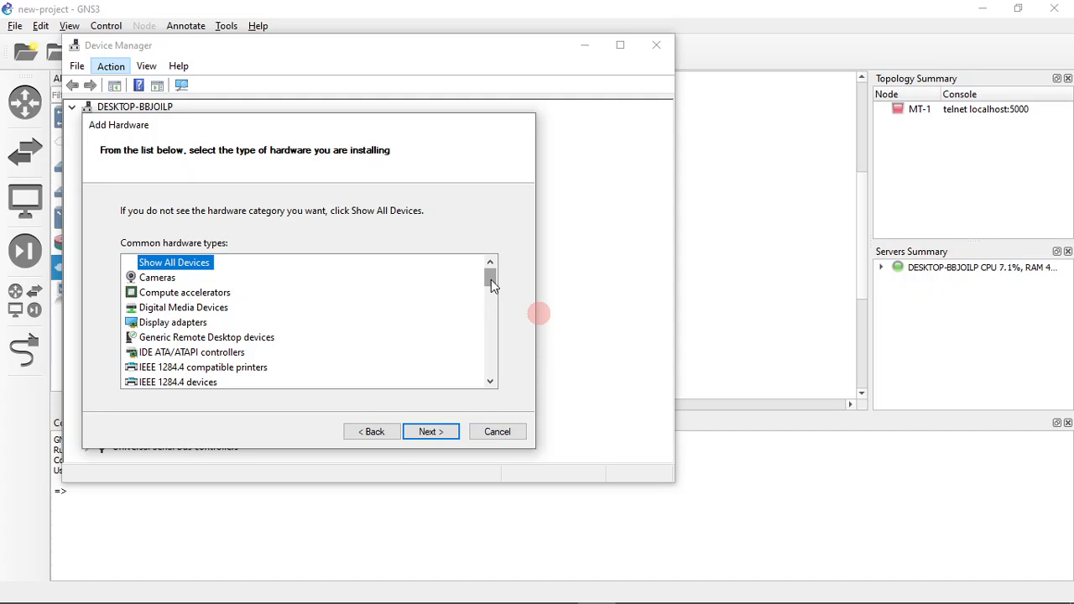
# Choose Network adapters as the type of hardware to install
pyautogui.moveTo(491, 282)
pyautogui.mouseDown()
pyautogui.moveTo(489, 265)
pyautogui.moveTo(491, 289)
pyautogui.moveTo(490, 276)
pyautogui.mouseUp()
pyautogui.moveTo(490, 286); pyautogui.dragTo(486, 315)
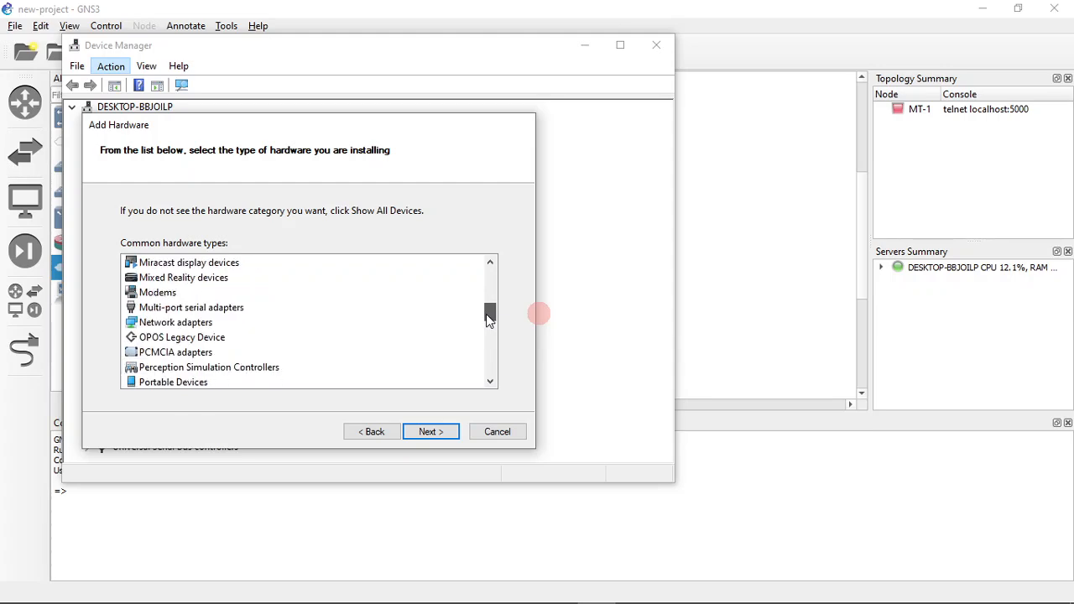
pyautogui.click(178, 325)
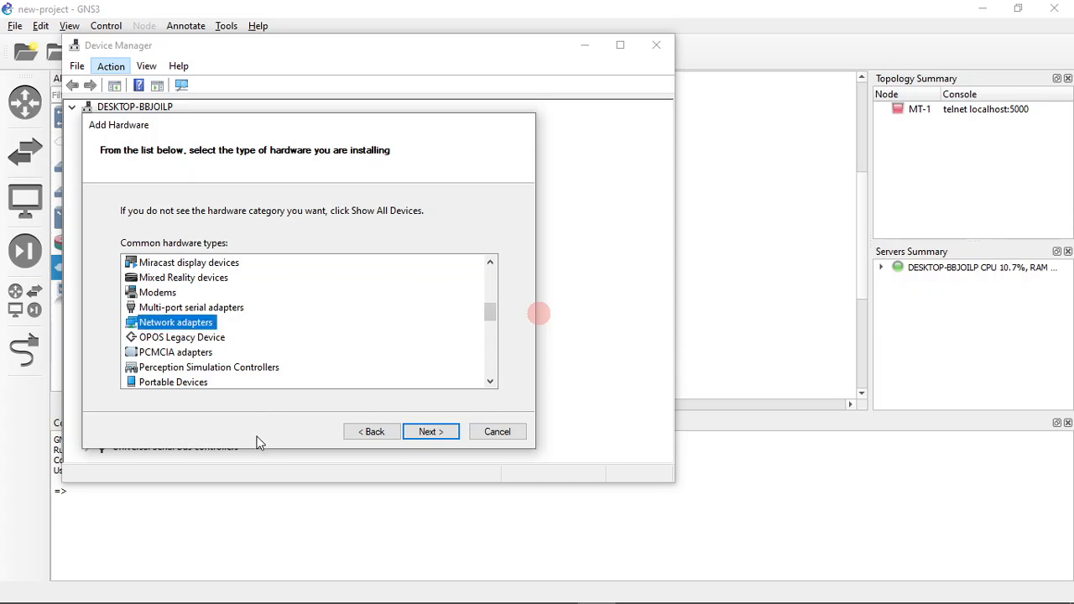
pyautogui.click(440, 433)
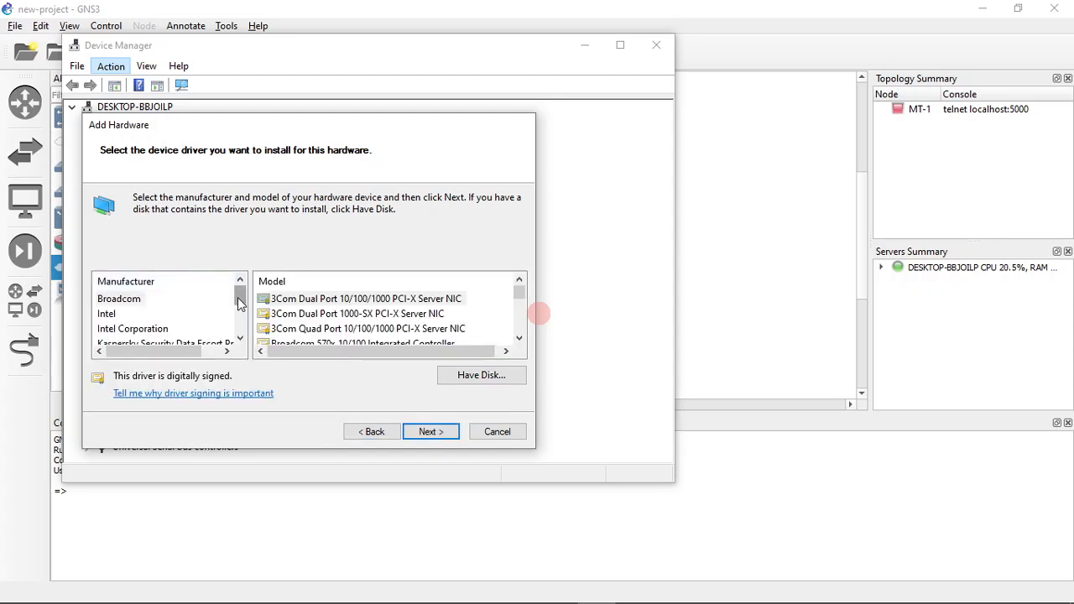
# Install the Microsoft KM-TEST Loopback Adapter from the manufacturer Microsoft and finish the wizard
pyautogui.moveTo(239, 303); pyautogui.dragTo(240, 323)
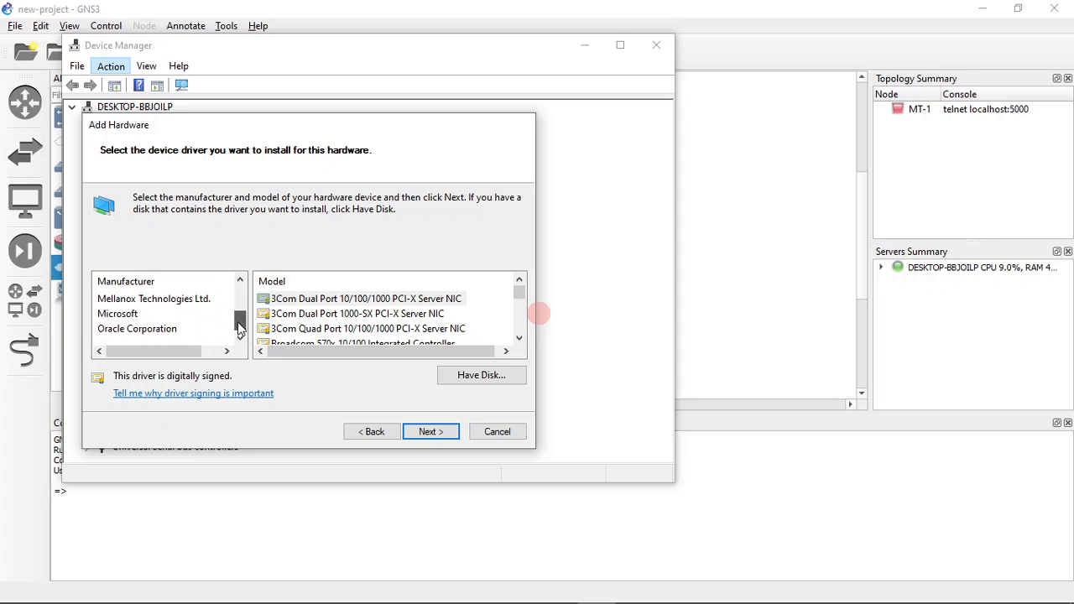
pyautogui.click(123, 316)
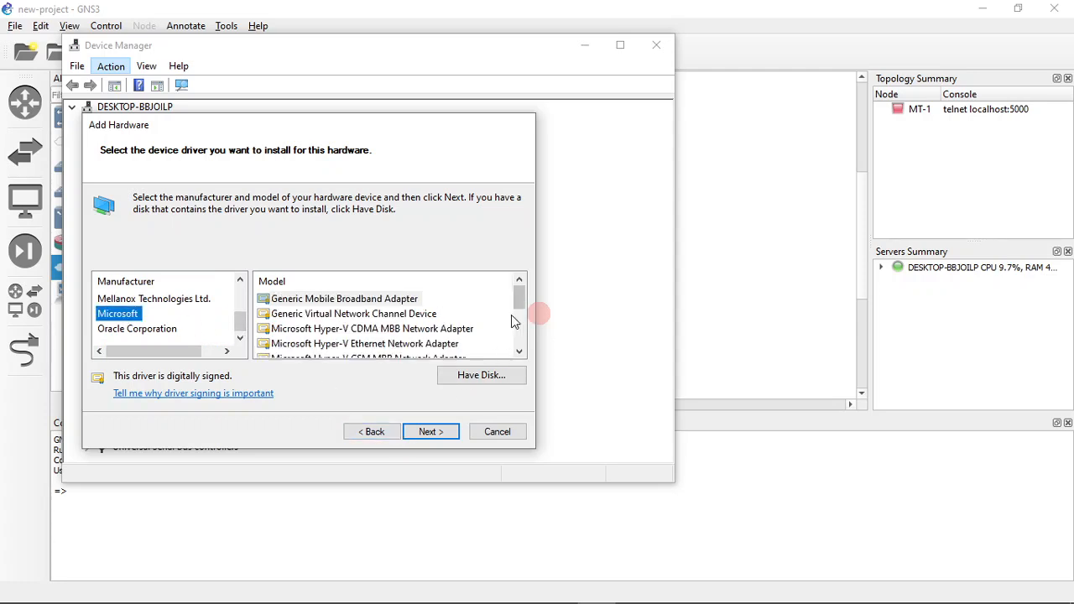
pyautogui.moveTo(521, 296); pyautogui.dragTo(521, 337)
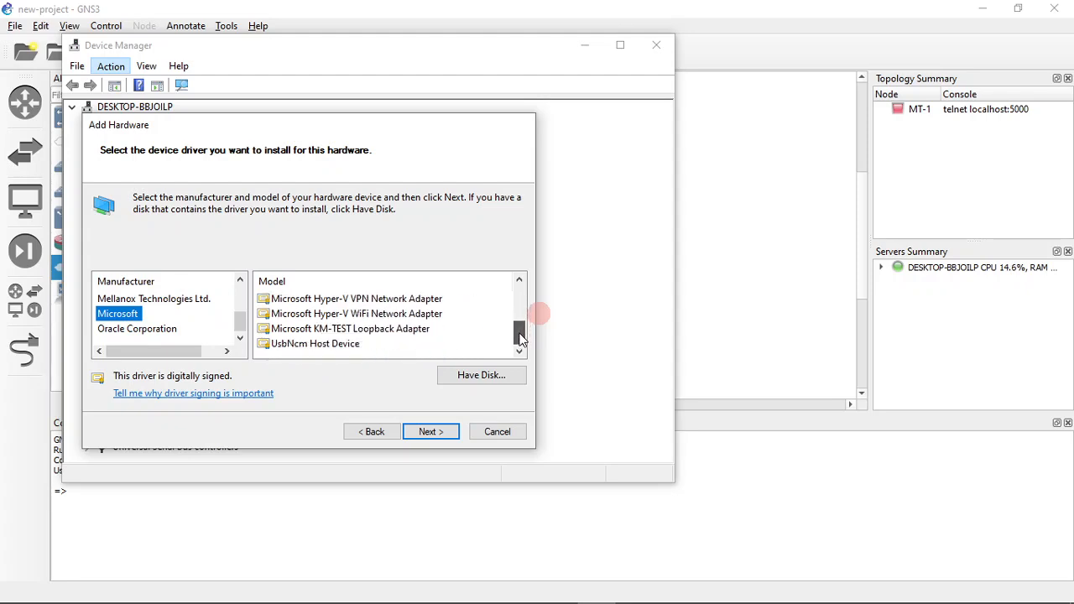
pyautogui.click(395, 332)
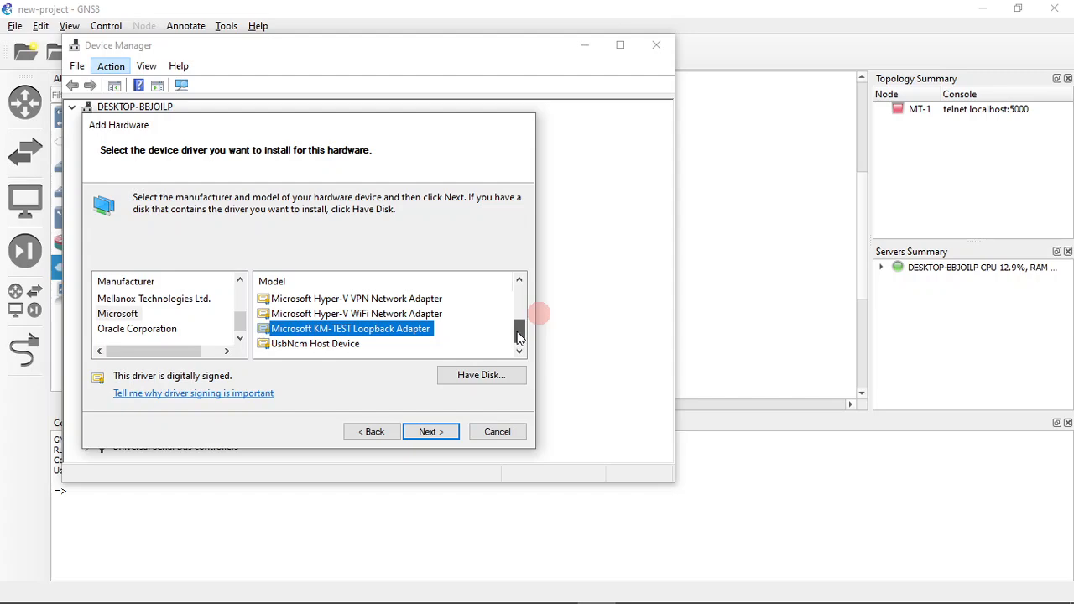
pyautogui.click(427, 435)
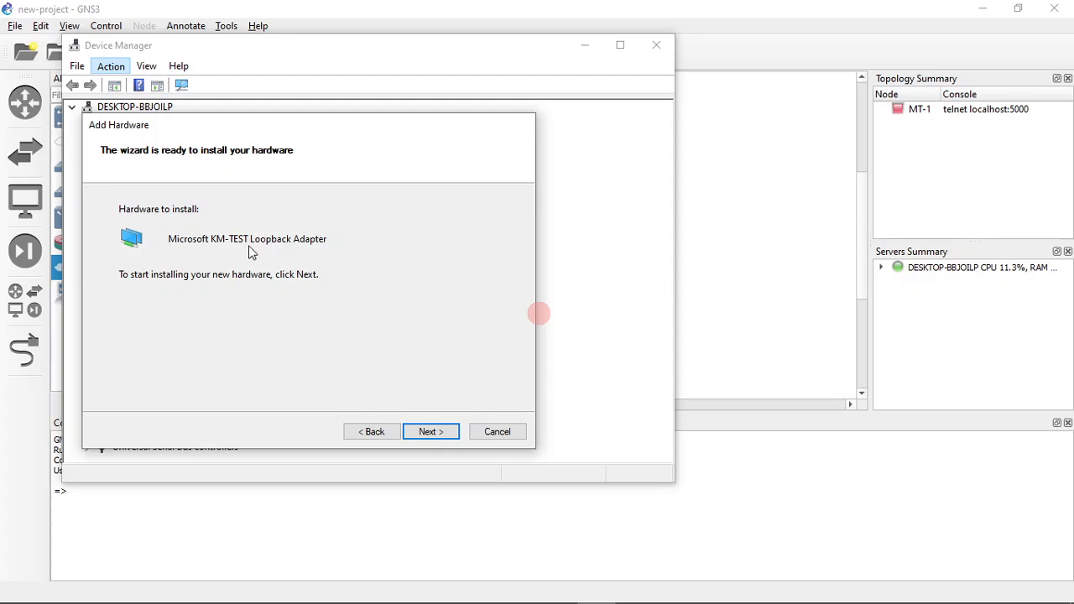
pyautogui.click(440, 435)
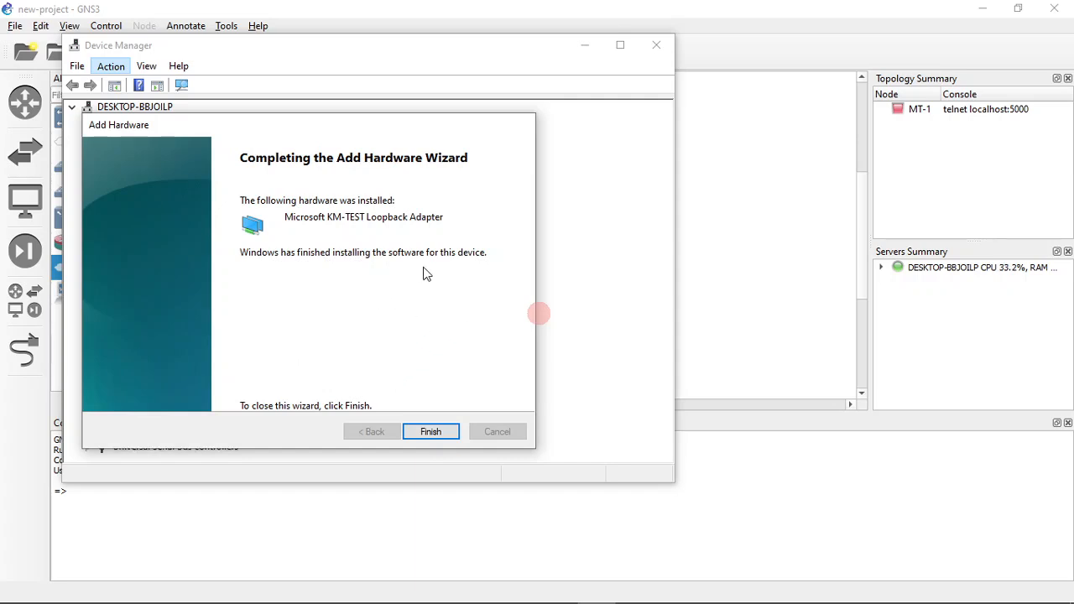
pyautogui.click(428, 431)
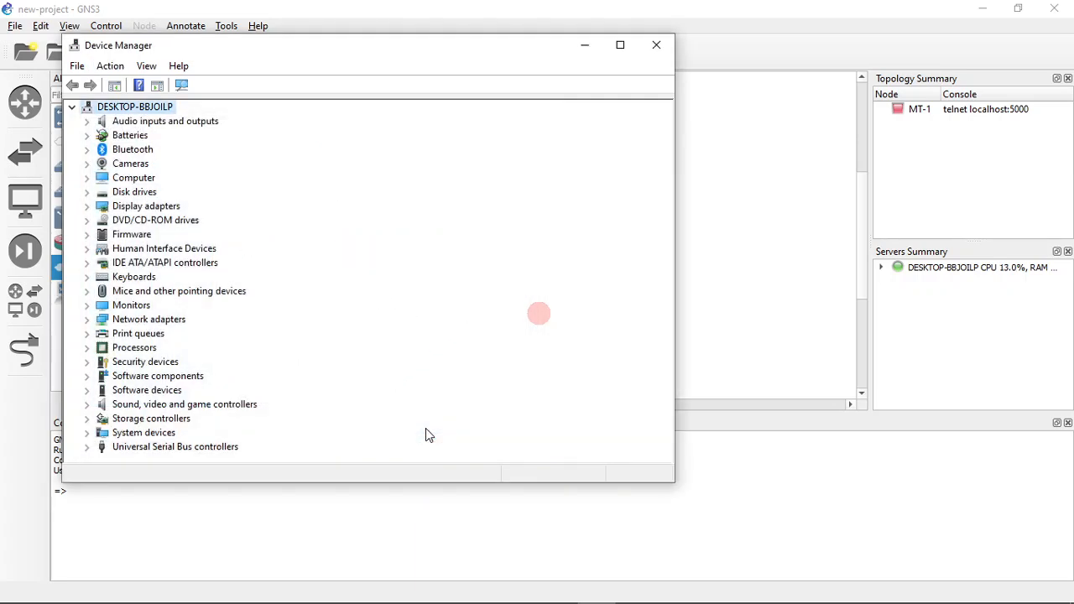
# Check for the Microsoft KM-TEST Loopback Adapter among the computer's network adapters and close Device Manager
pyautogui.click(86, 320)
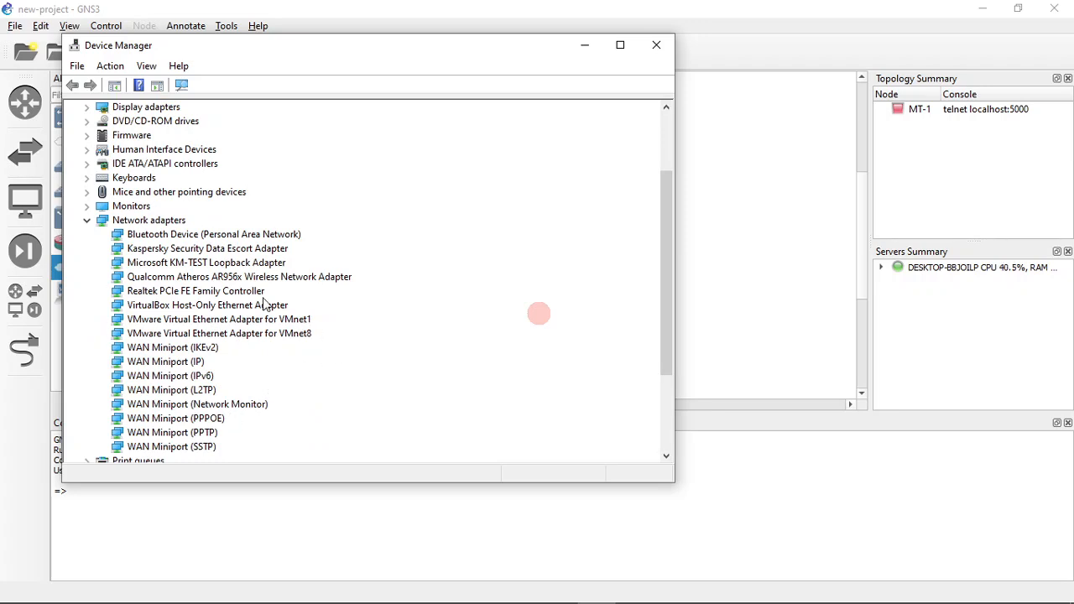
pyautogui.click(199, 265)
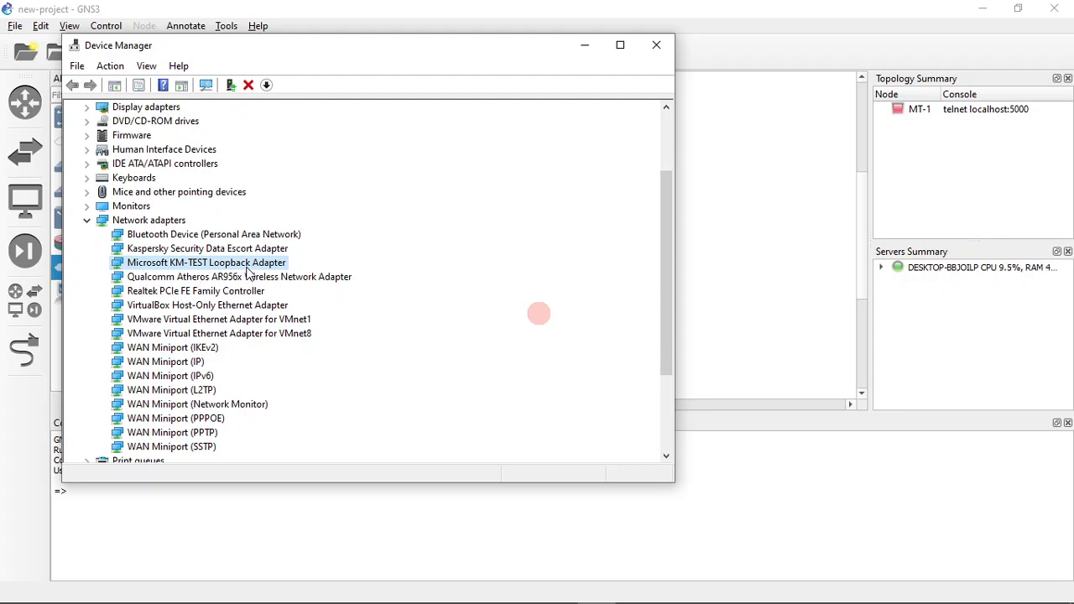
pyautogui.click(651, 50)
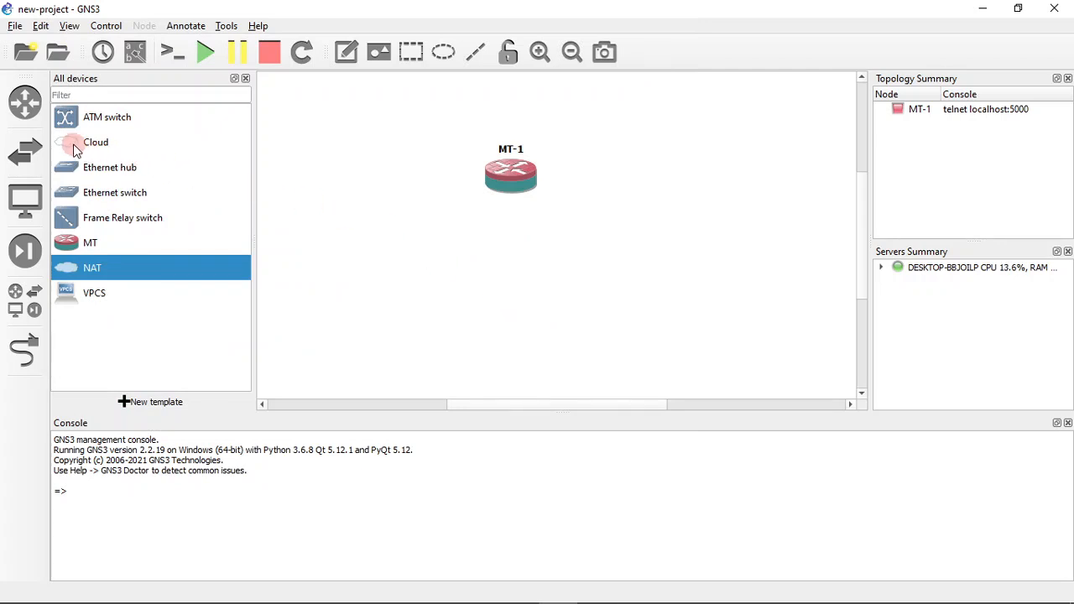
# Add a Cloud node to the GNS3 topology, below and slightly to the right of the MT-1 router
pyautogui.moveTo(70, 146); pyautogui.dragTo(585, 276)
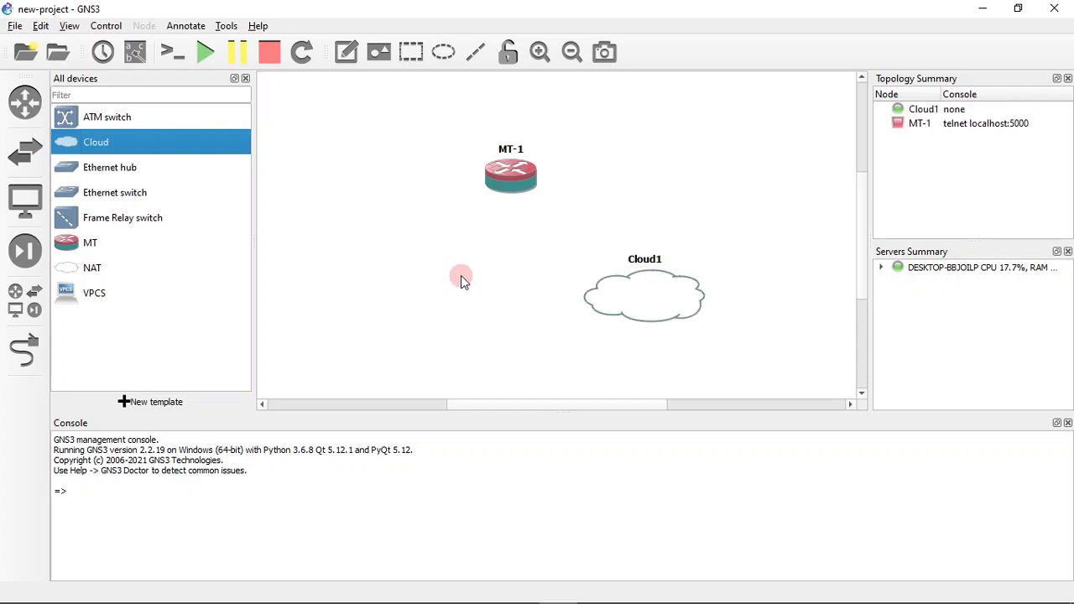
pyautogui.moveTo(621, 285); pyautogui.dragTo(604, 281)
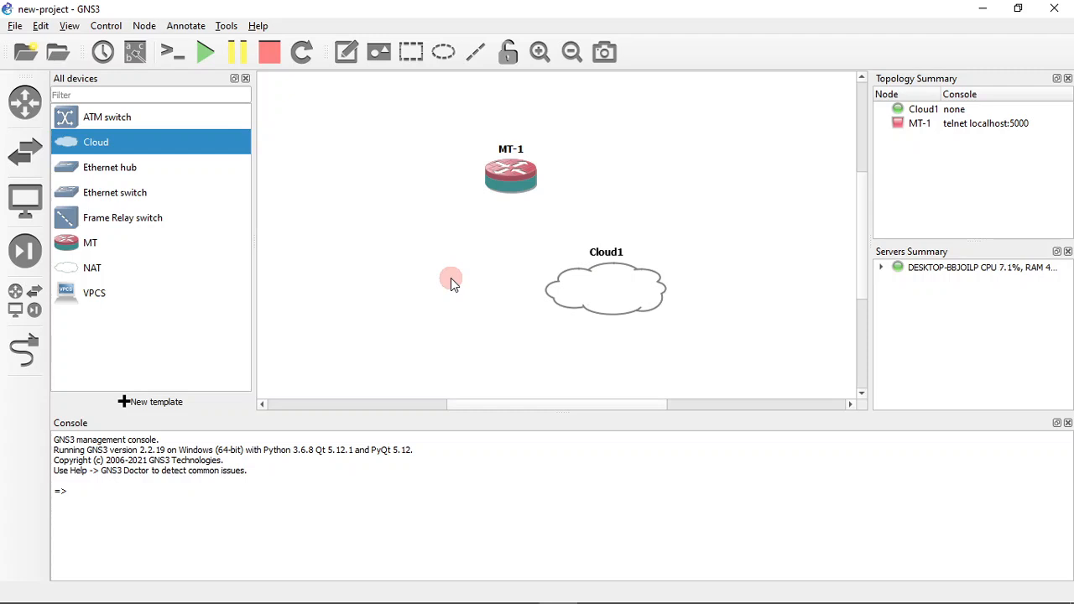
# Open the cloud node's configuration and enable showing special Ethernet interfaces
pyautogui.rightClick(605, 288)
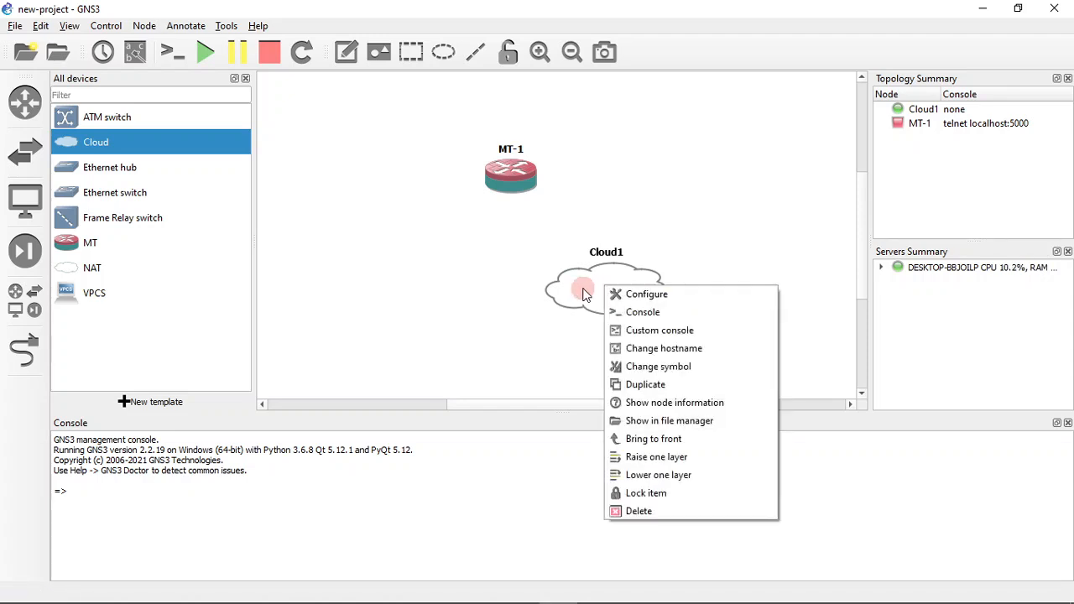
pyautogui.click(638, 297)
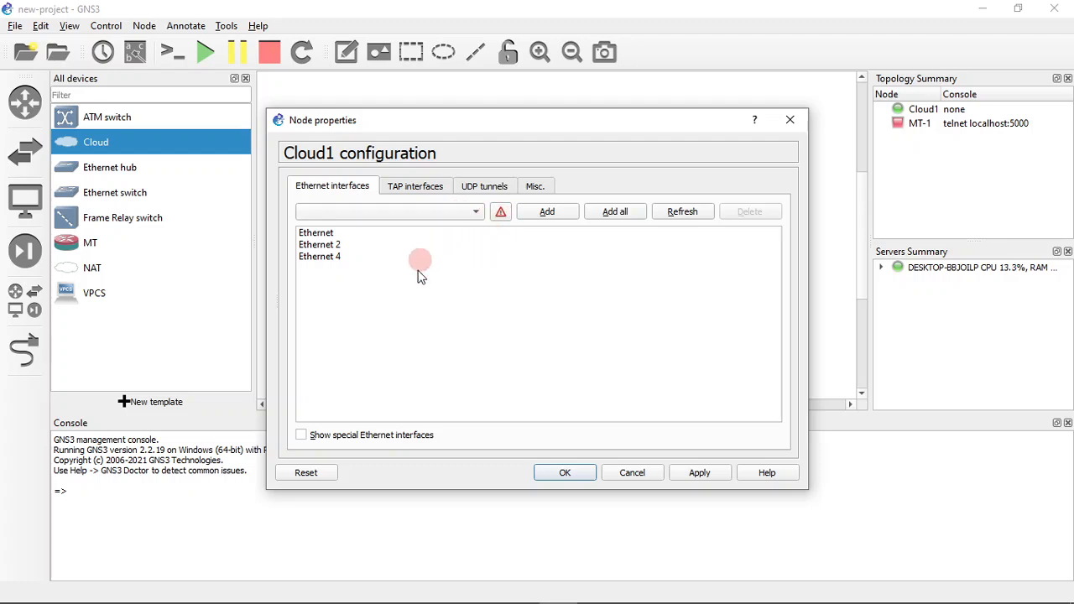
pyautogui.click(329, 440)
# Refresh the cloud node's interface list and examine which regular and special Ethernet interfaces it offers
pyautogui.click(459, 213)
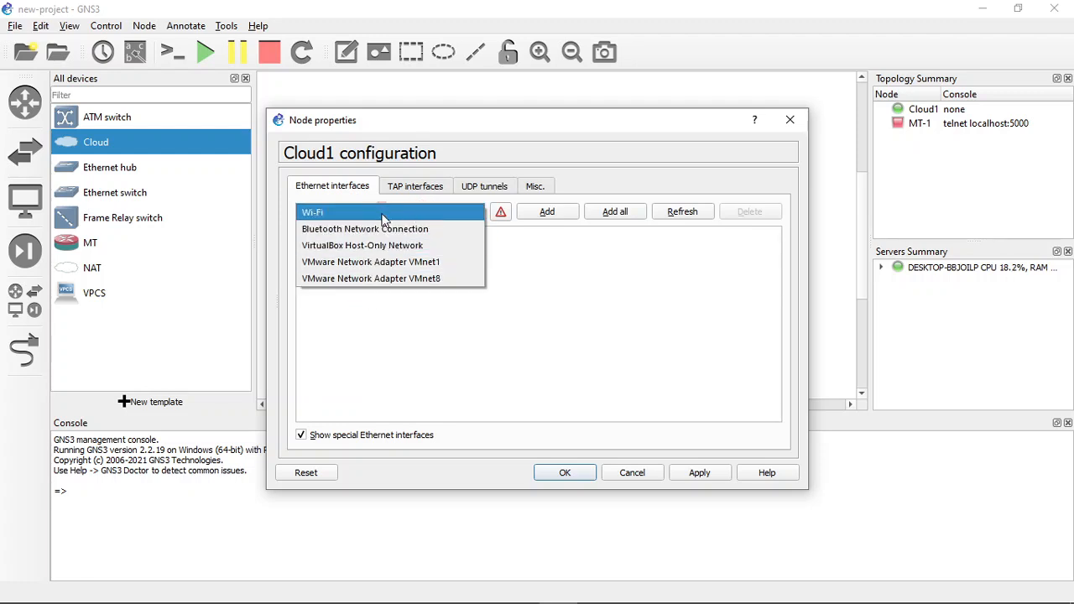
pyautogui.click(583, 269)
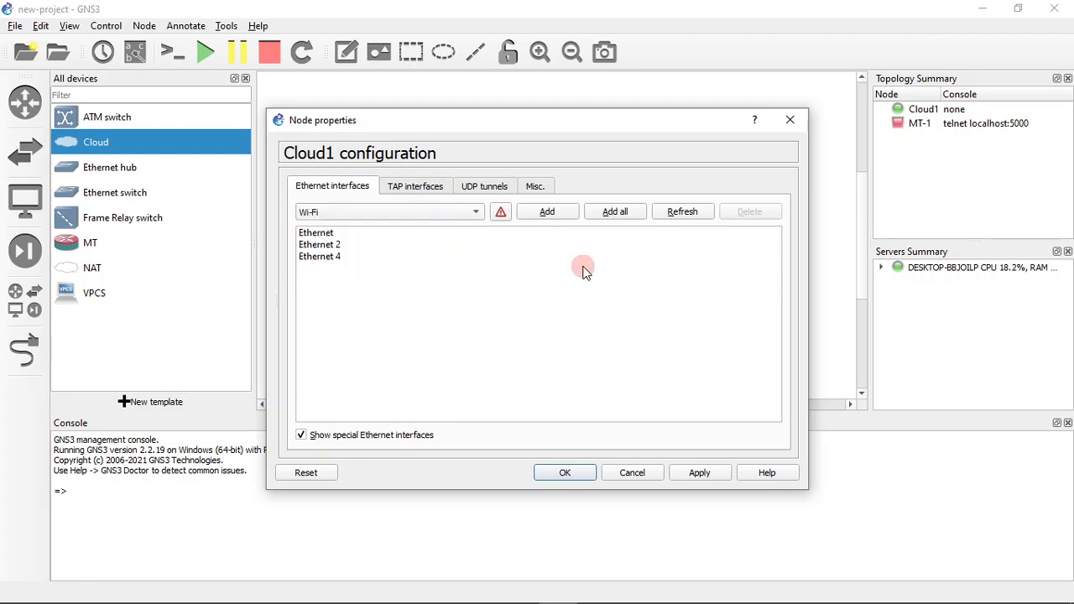
pyautogui.click(460, 213)
pyautogui.click(460, 213)
pyautogui.click(681, 212)
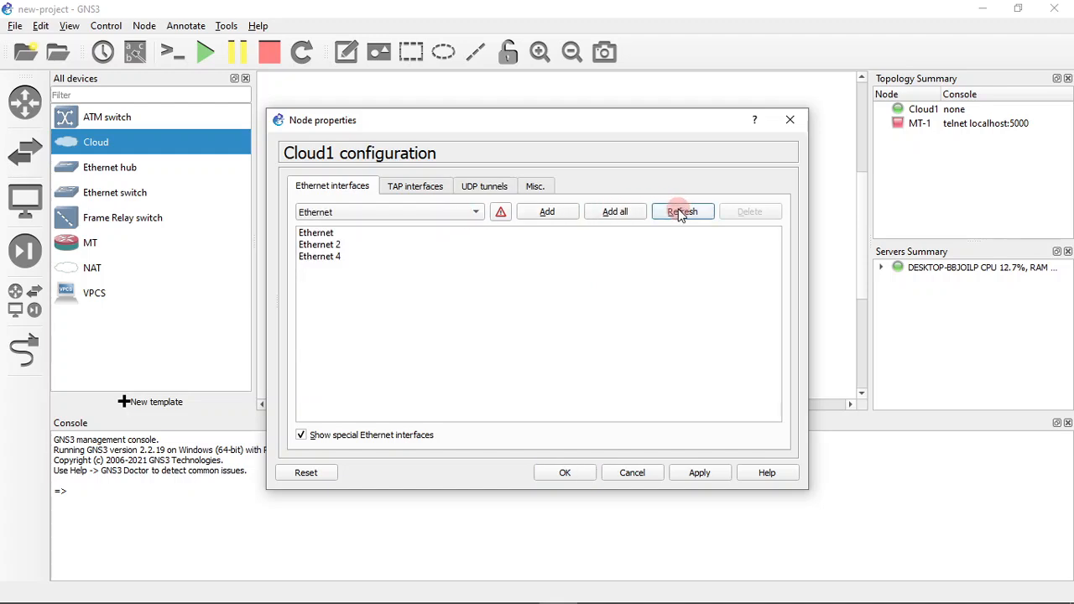
pyautogui.click(422, 216)
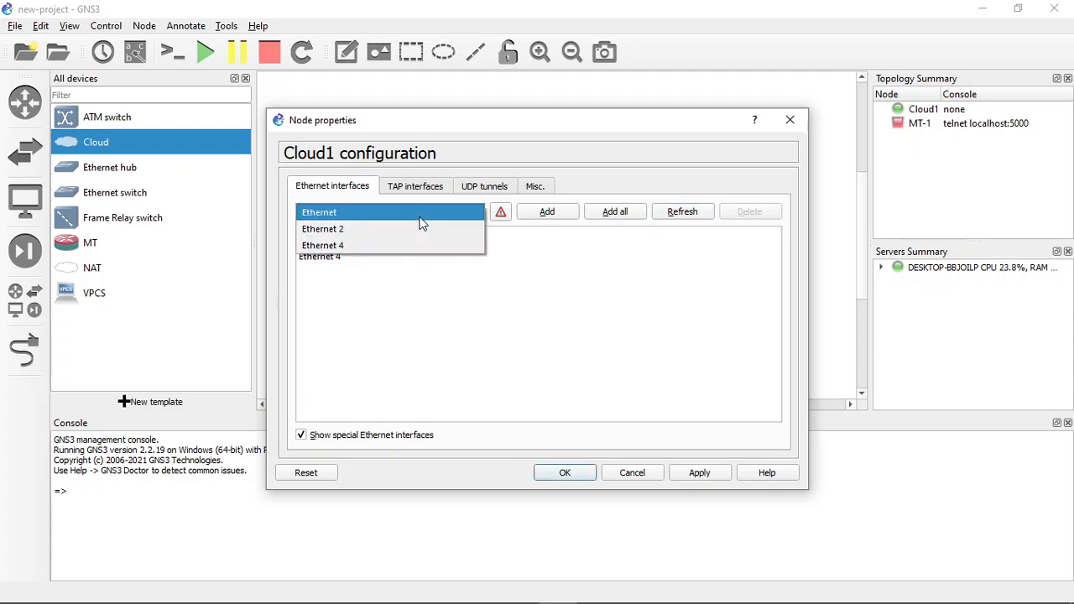
pyautogui.click(416, 292)
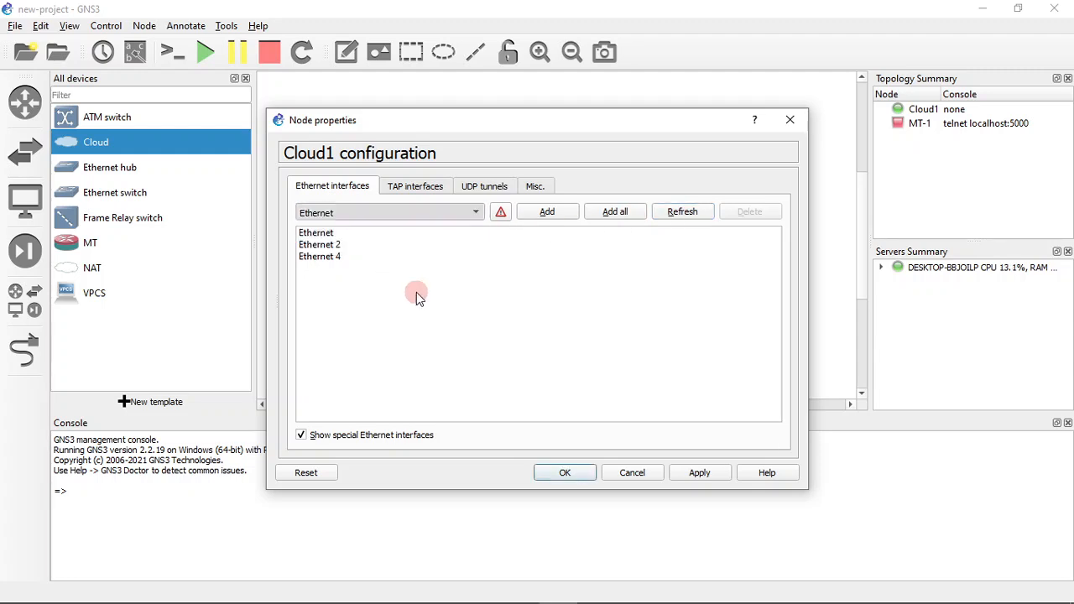
pyautogui.click(447, 215)
pyautogui.click(449, 213)
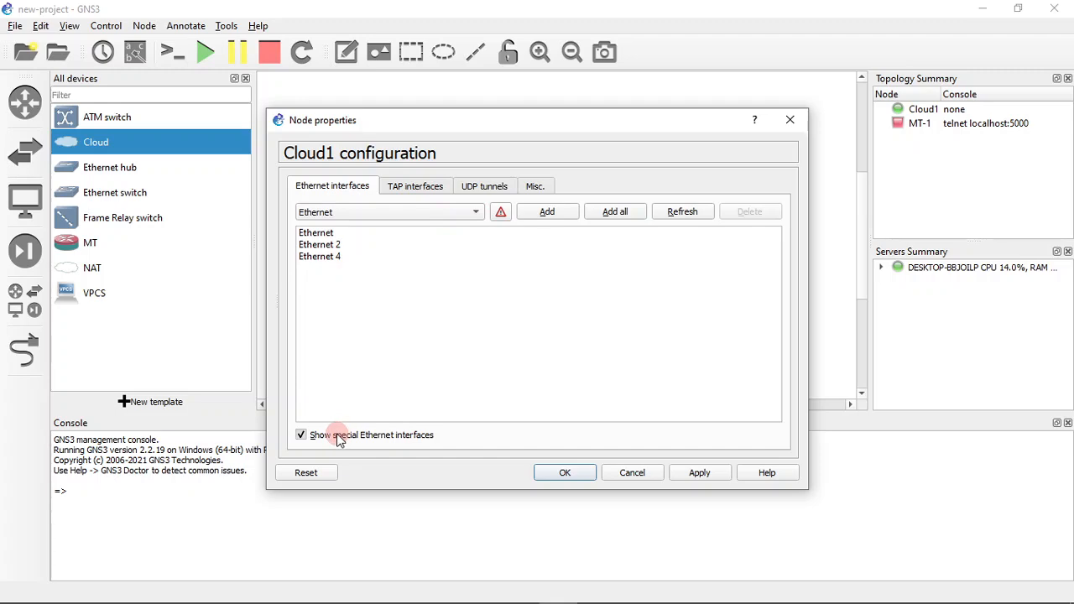
pyautogui.click(338, 436)
pyautogui.click(338, 436)
pyautogui.click(424, 217)
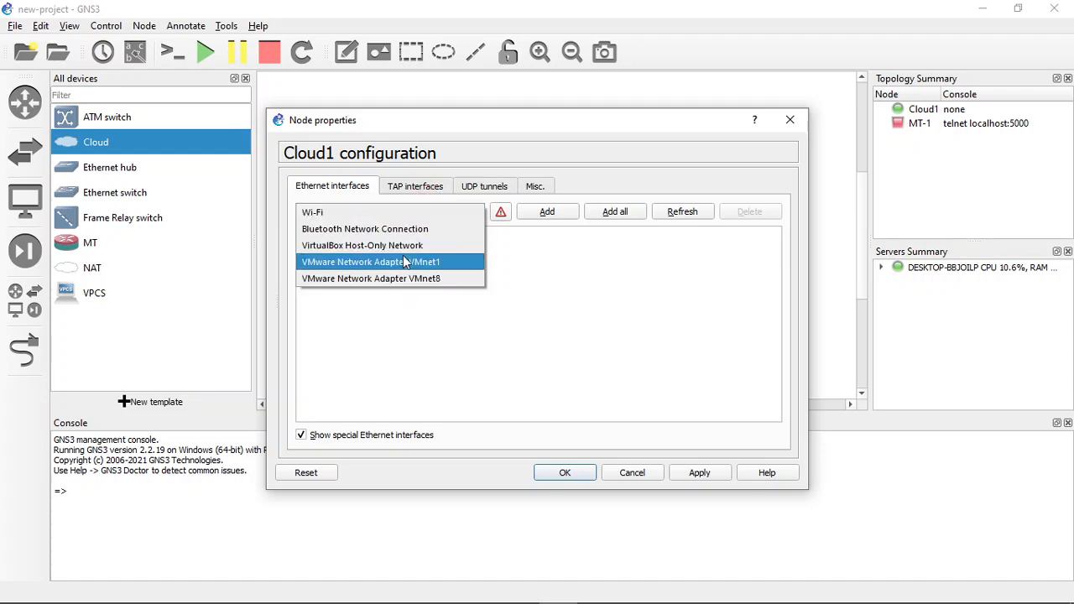
pyautogui.click(537, 389)
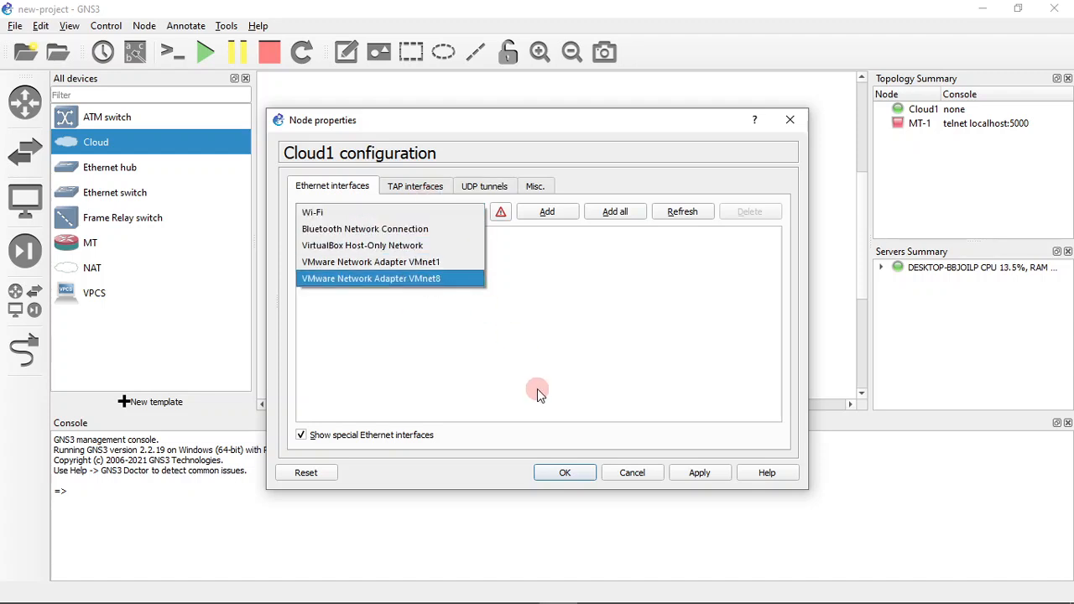
pyautogui.click(538, 389)
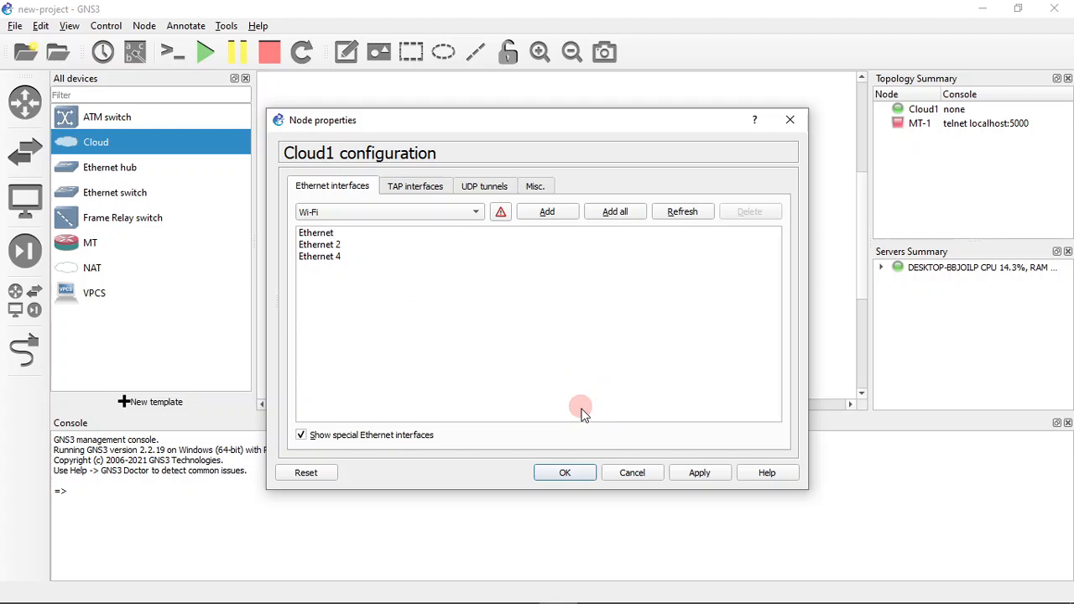
# Cancel the cloud node's configuration dialog without saving and clear the selection in the topology
pyautogui.click(627, 472)
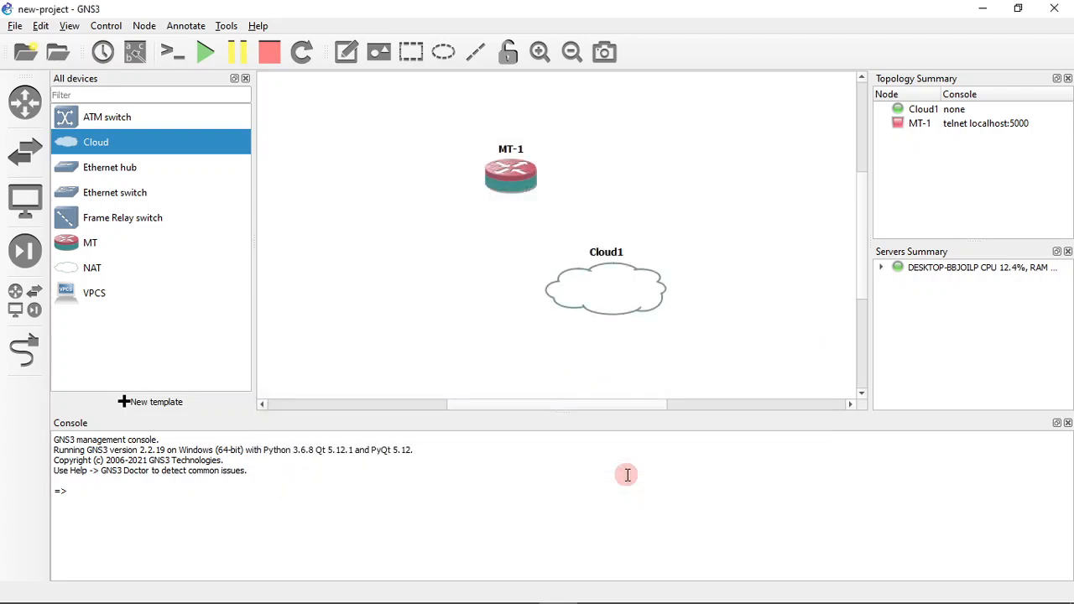
pyautogui.click(414, 244)
pyautogui.click(460, 289)
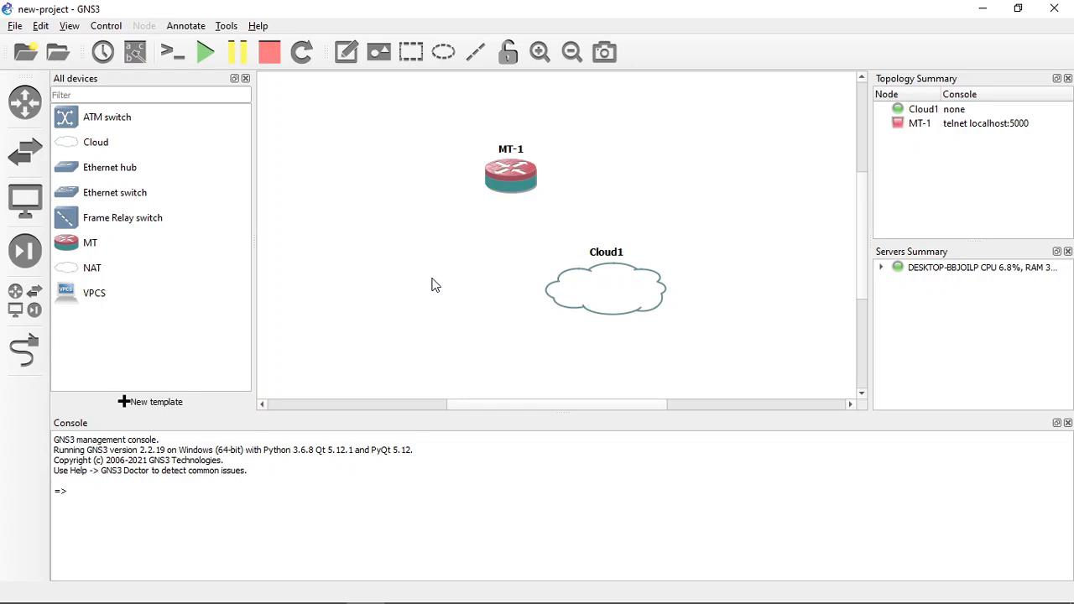
# Open the Windows Network Connections window by running ncpa.cpl
pyautogui.press('super+r')
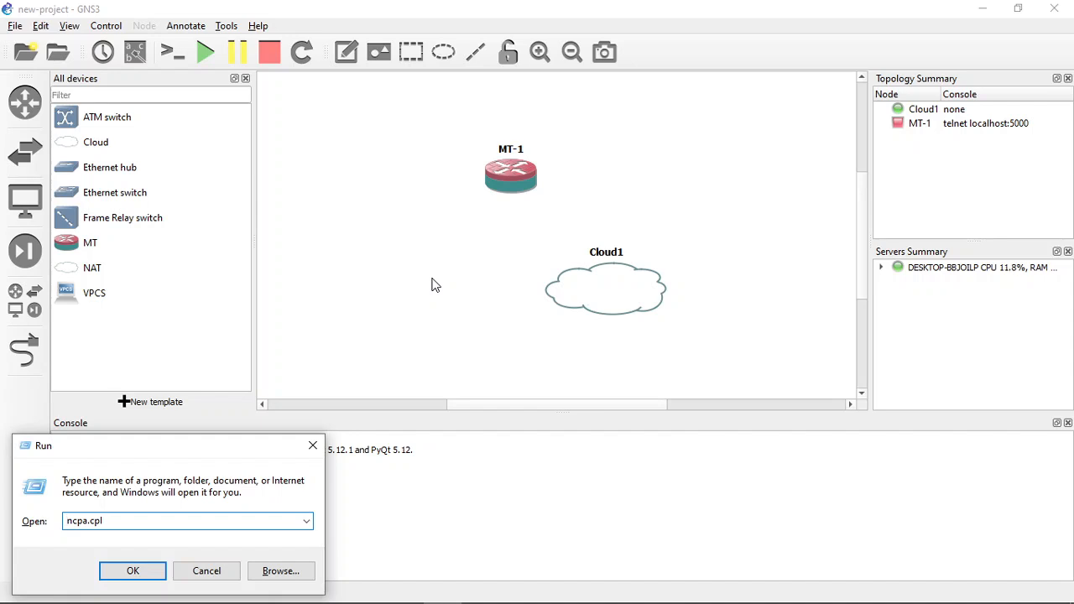
pyautogui.hotkey('shift', 'Right')
pyautogui.hotkey('shift', 'Right')
pyautogui.hotkey('shift', 'Right')
pyautogui.hotkey('shift', 'Right')
pyautogui.press('Right')
pyautogui.press('Home')
pyautogui.click(135, 571)
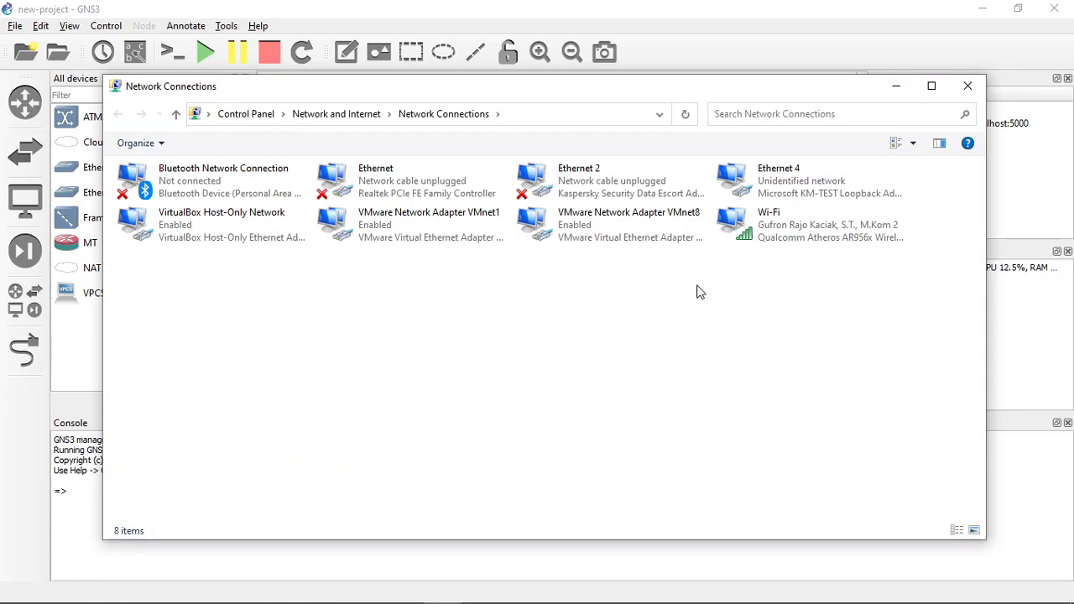
# Rename the Microsoft KM-TEST Loopback Adapter connection as Loopback and return to GNS3
pyautogui.click(747, 180)
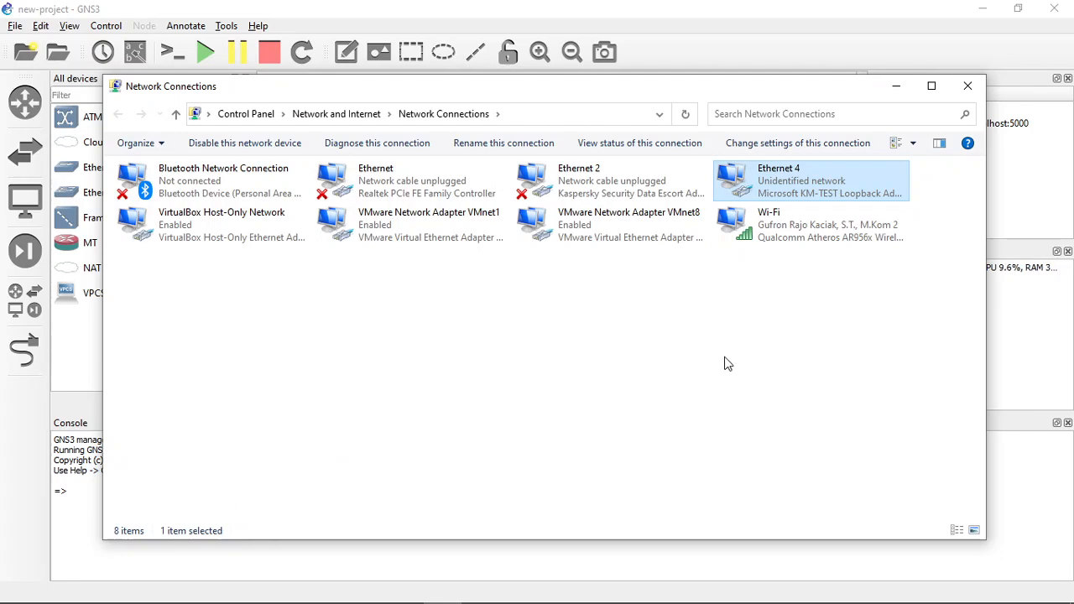
pyautogui.press('F2')
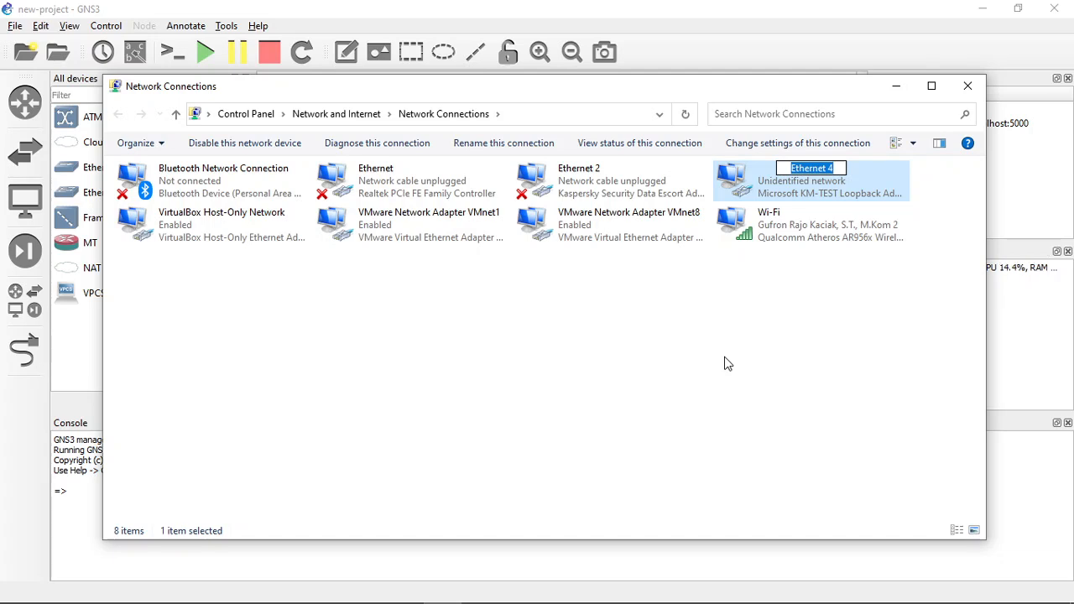
pyautogui.write('Lo')
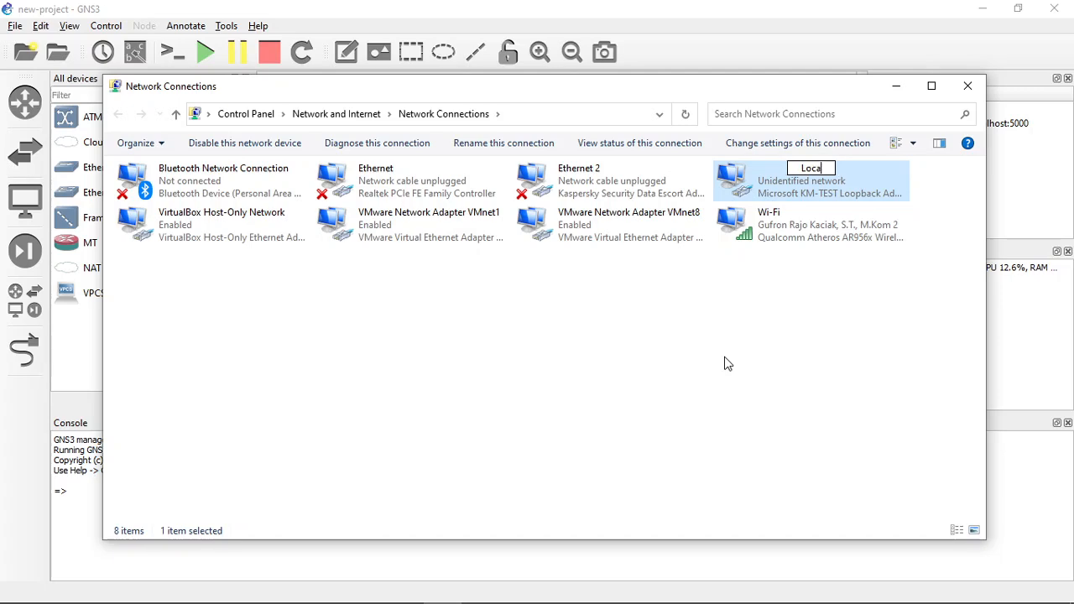
pyautogui.write('opback')
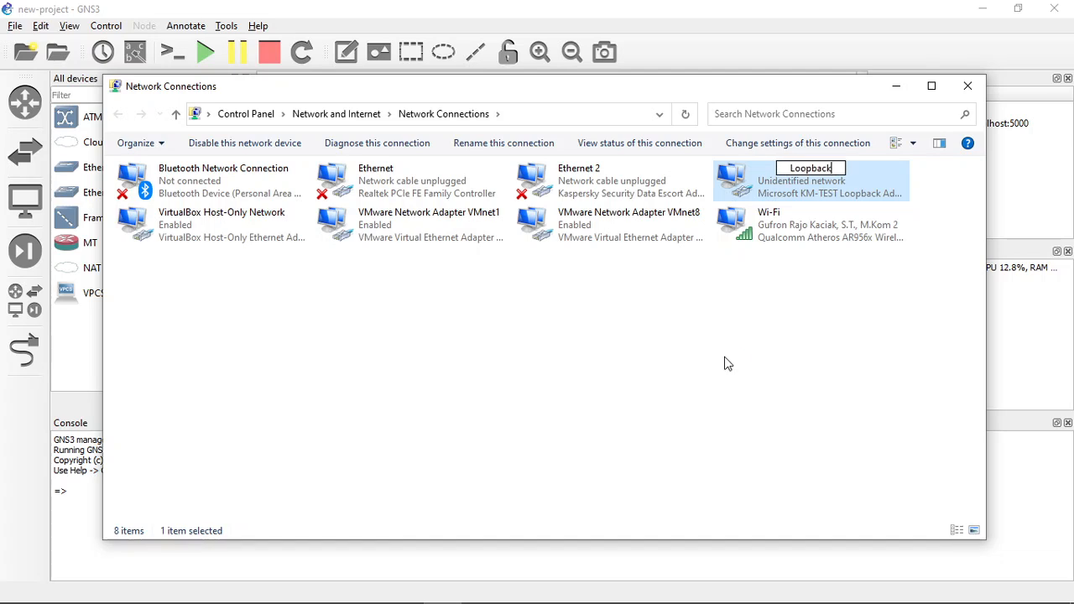
pyautogui.press('Return')
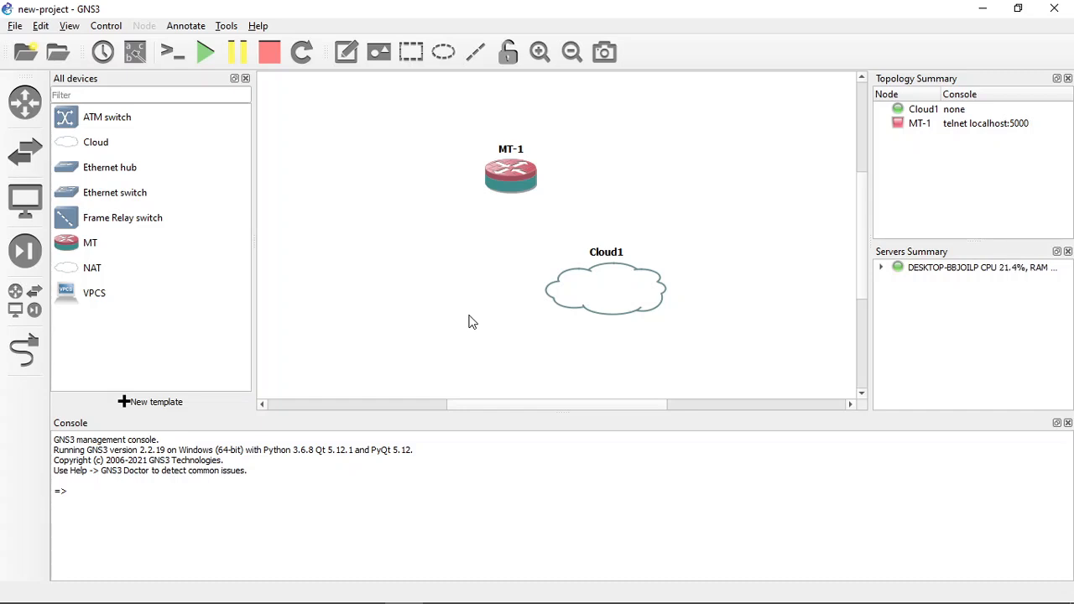
# Configure the cloud node to show special Ethernet interfaces, add the Loopback interface to it and apply the change
pyautogui.rightClick(597, 296)
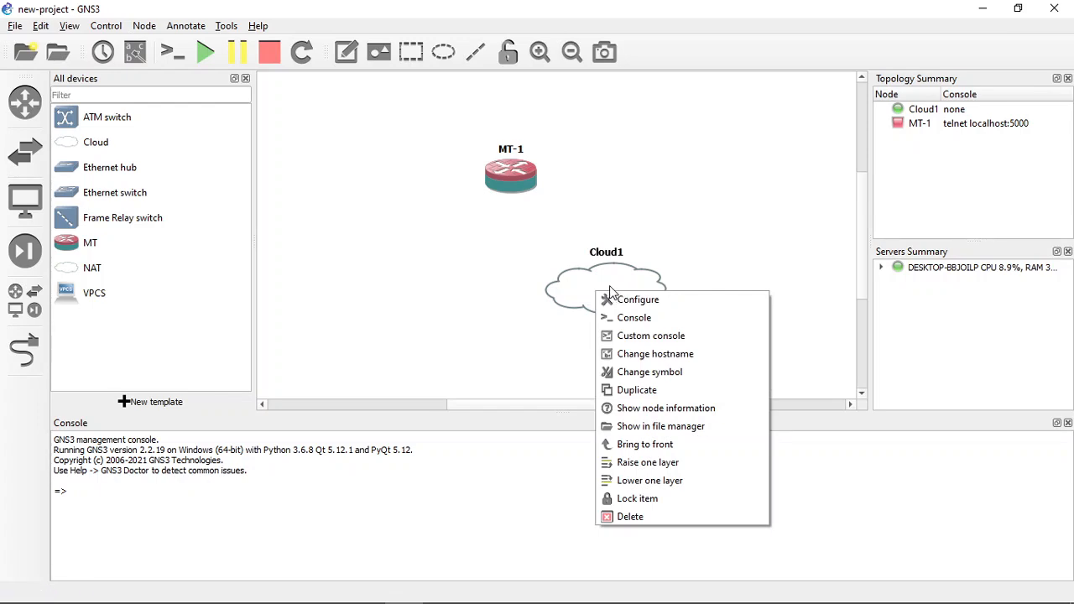
pyautogui.click(669, 304)
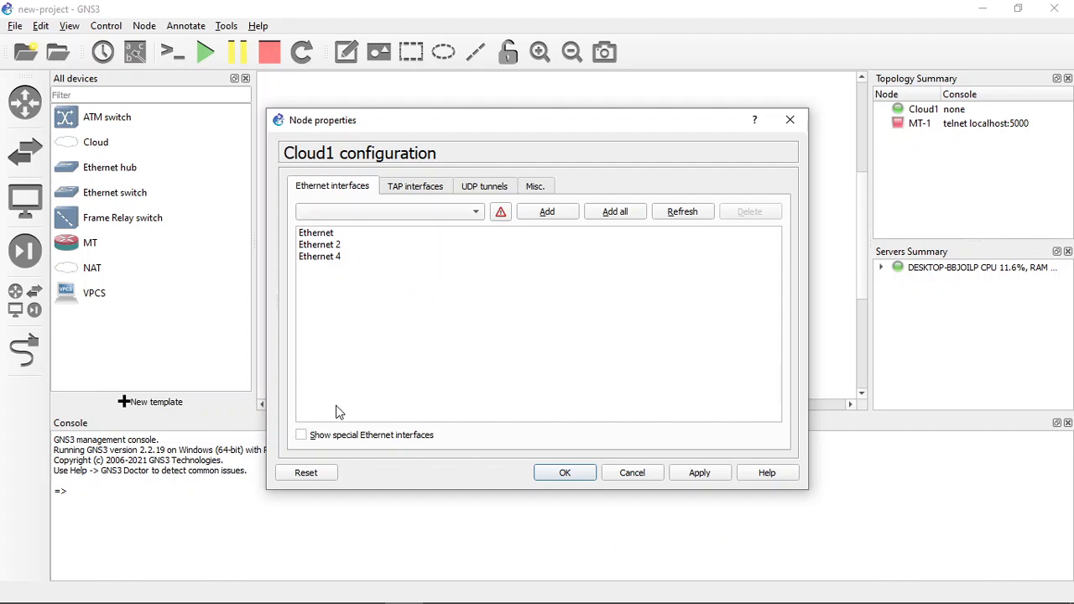
pyautogui.click(327, 443)
pyautogui.click(418, 211)
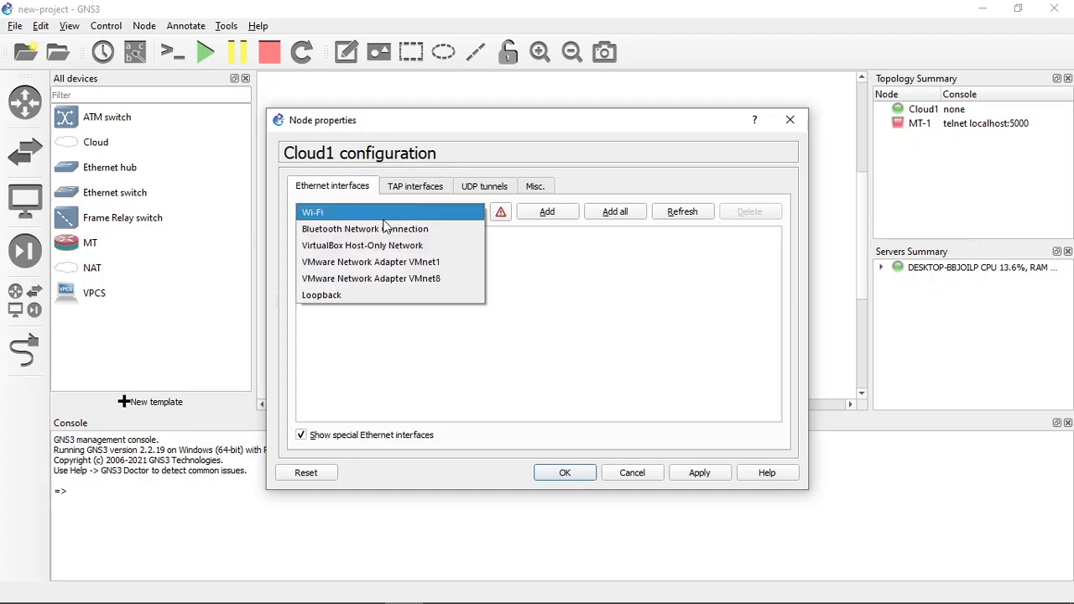
pyautogui.click(347, 294)
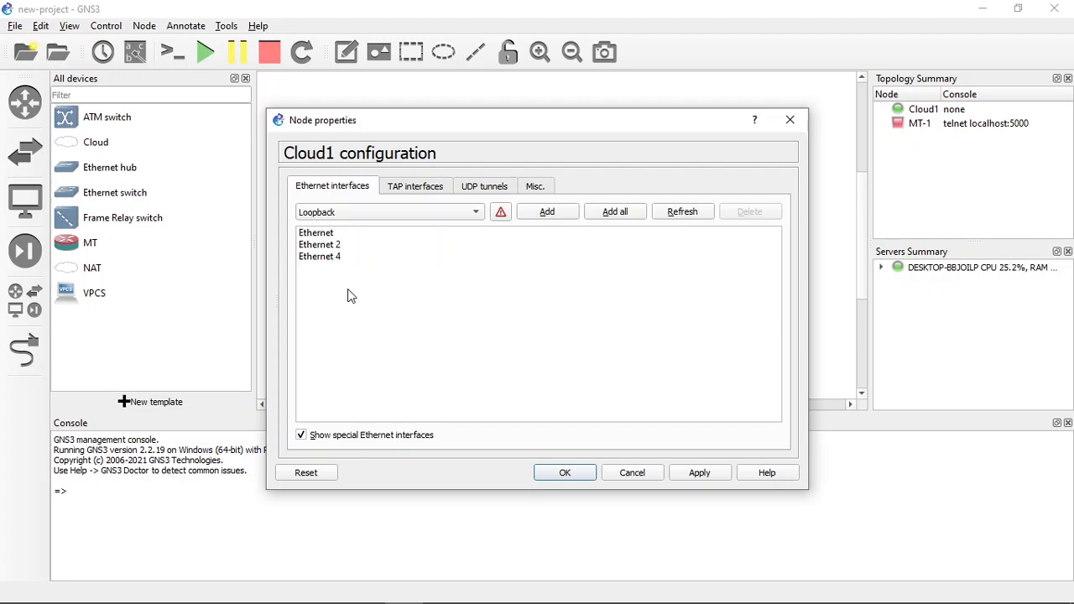
pyautogui.click(547, 214)
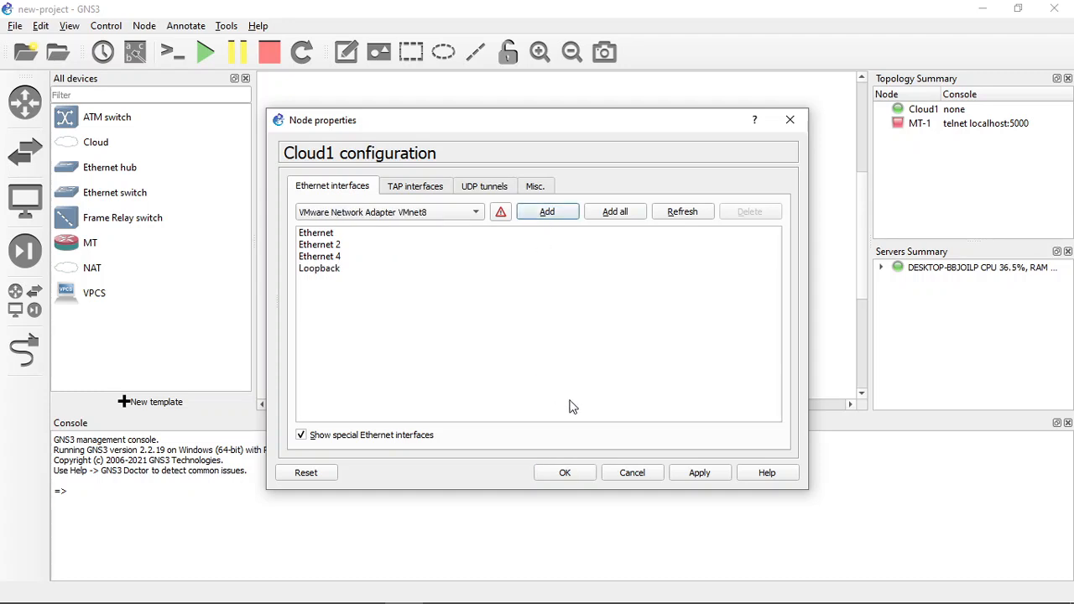
pyautogui.click(707, 478)
pyautogui.click(575, 478)
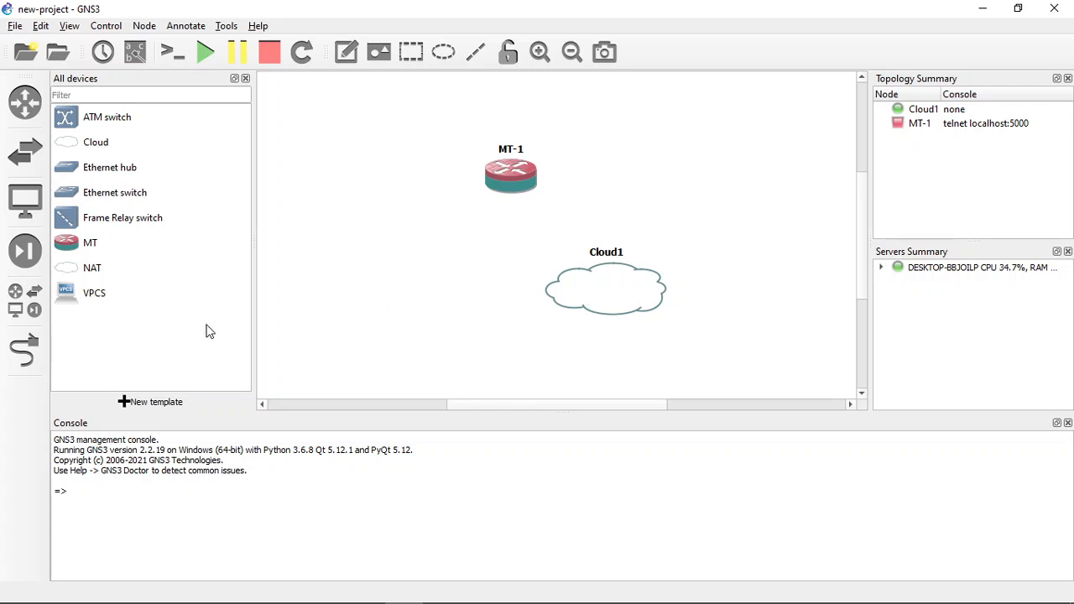
# Link Ethernet0 of the MT-1 router to the Loopback interface of the cloud node and leave link mode
pyautogui.click(25, 351)
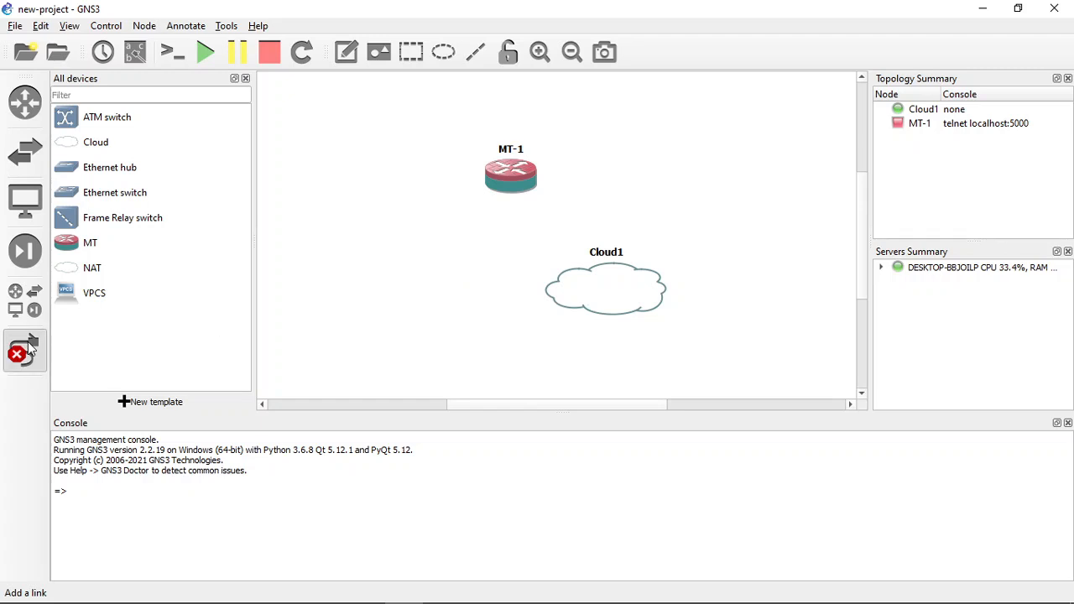
pyautogui.click(510, 179)
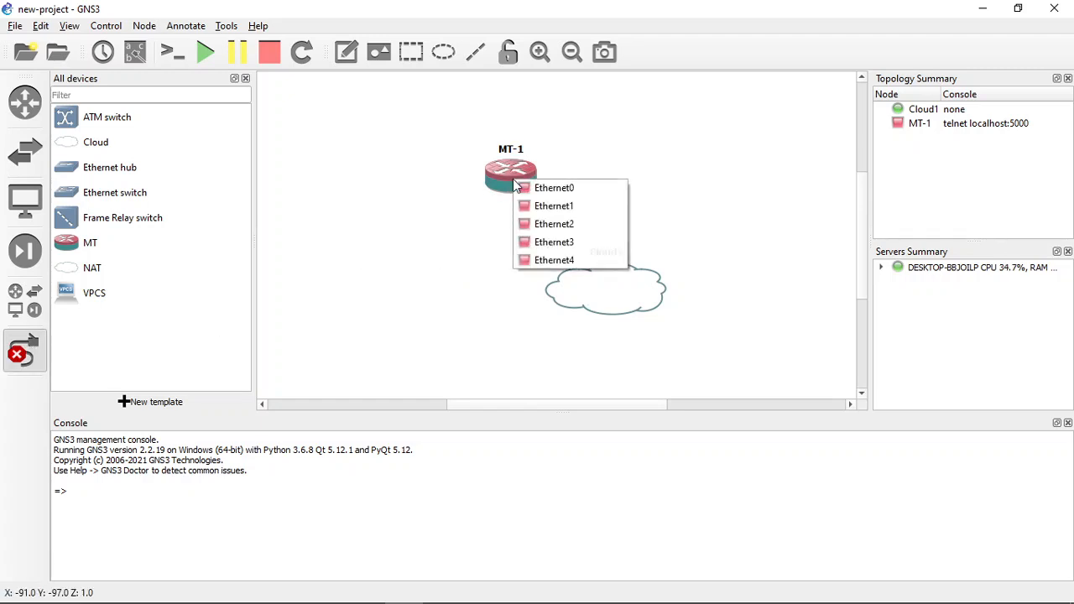
pyautogui.click(552, 187)
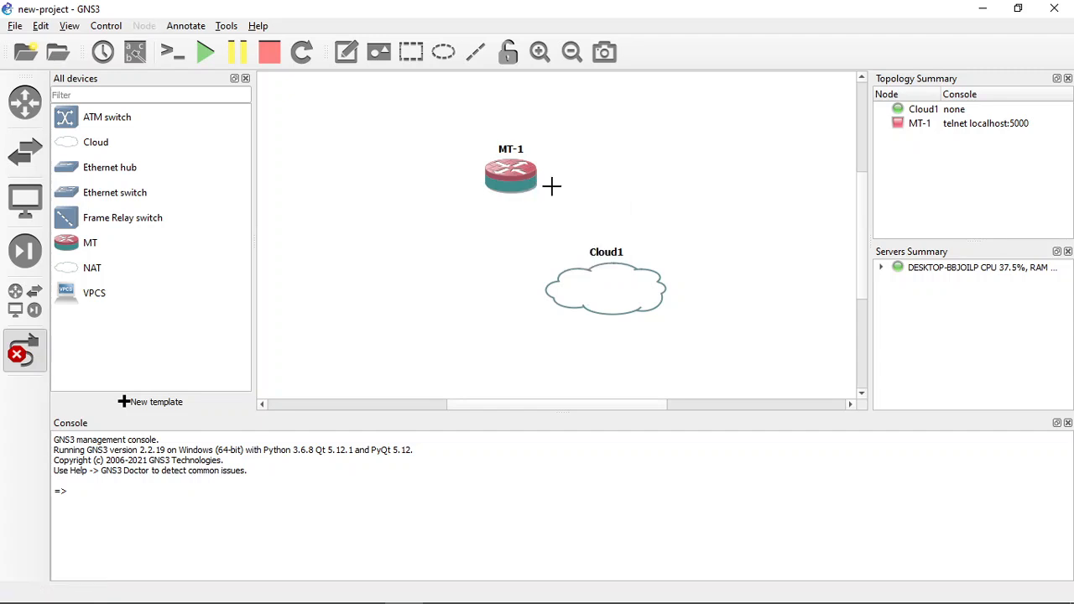
pyautogui.click(590, 284)
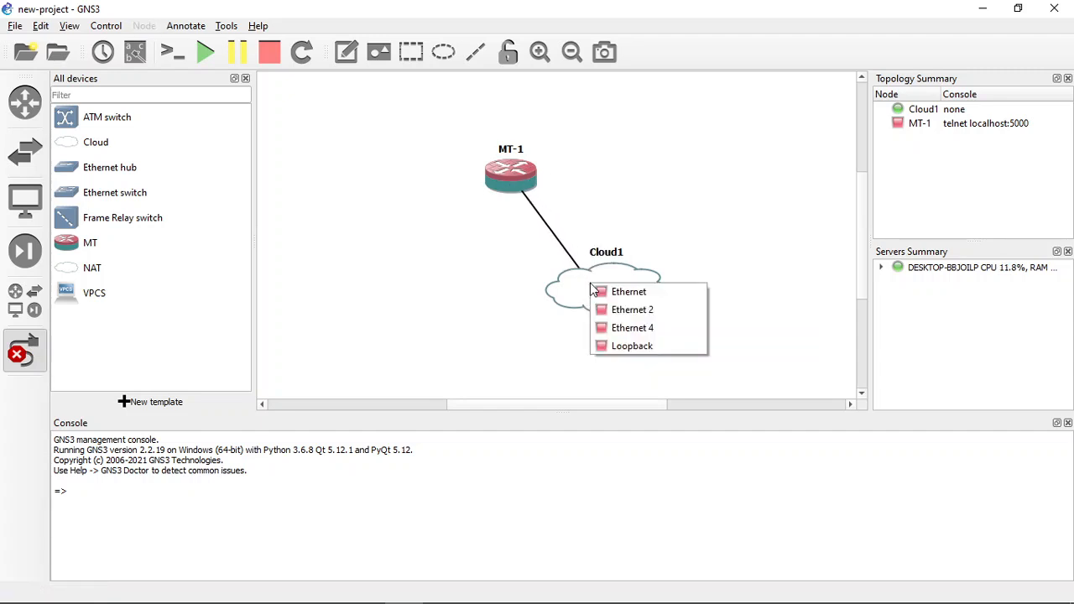
pyautogui.click(619, 350)
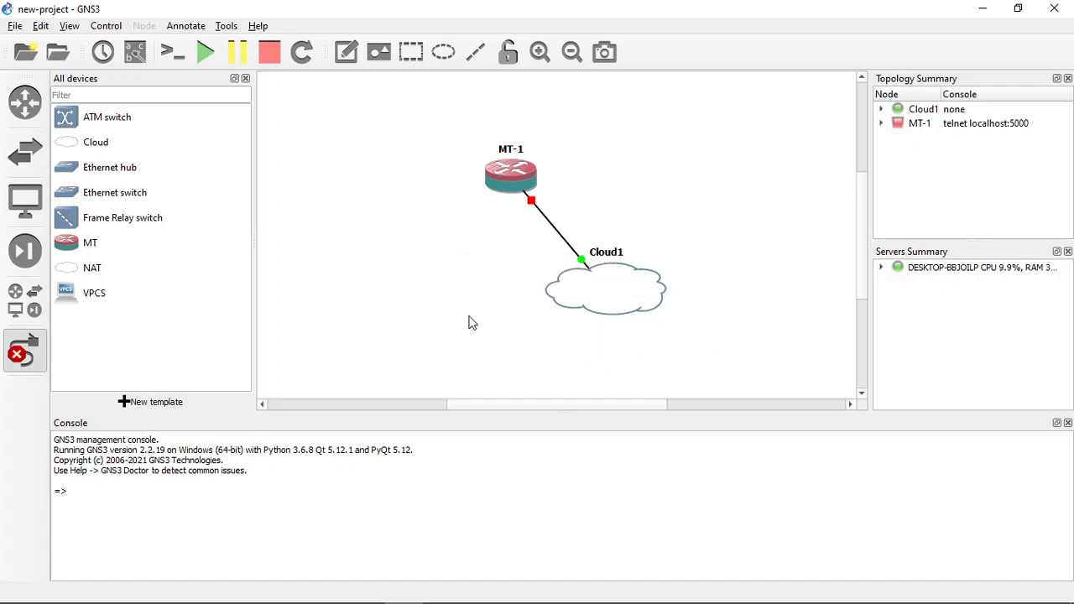
pyautogui.click(25, 351)
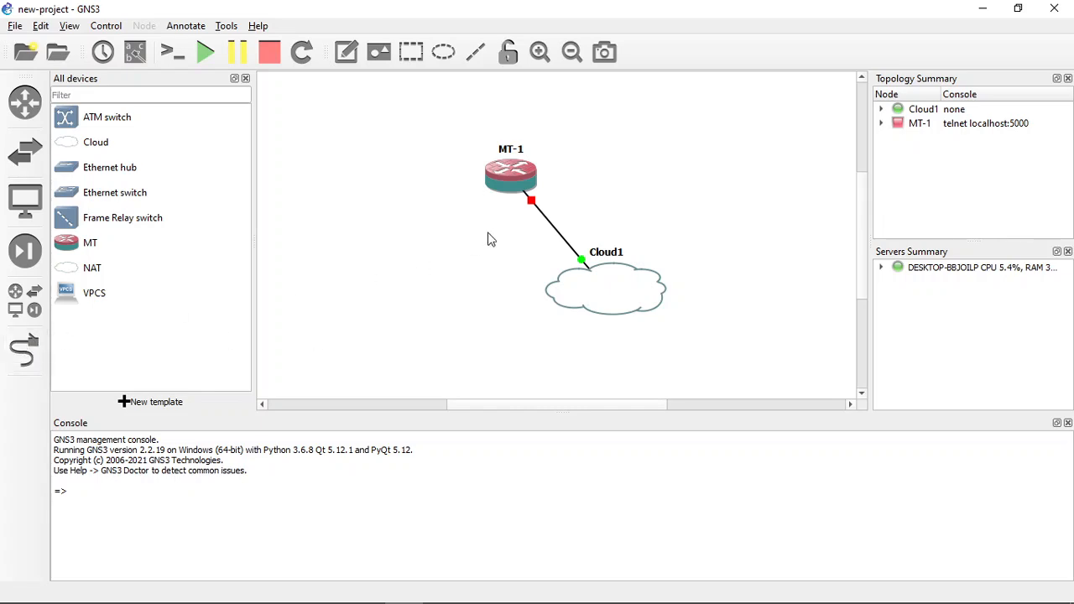
# Start the MT-1 router and open its console to follow the boot up to the login prompt
pyautogui.rightClick(506, 190)
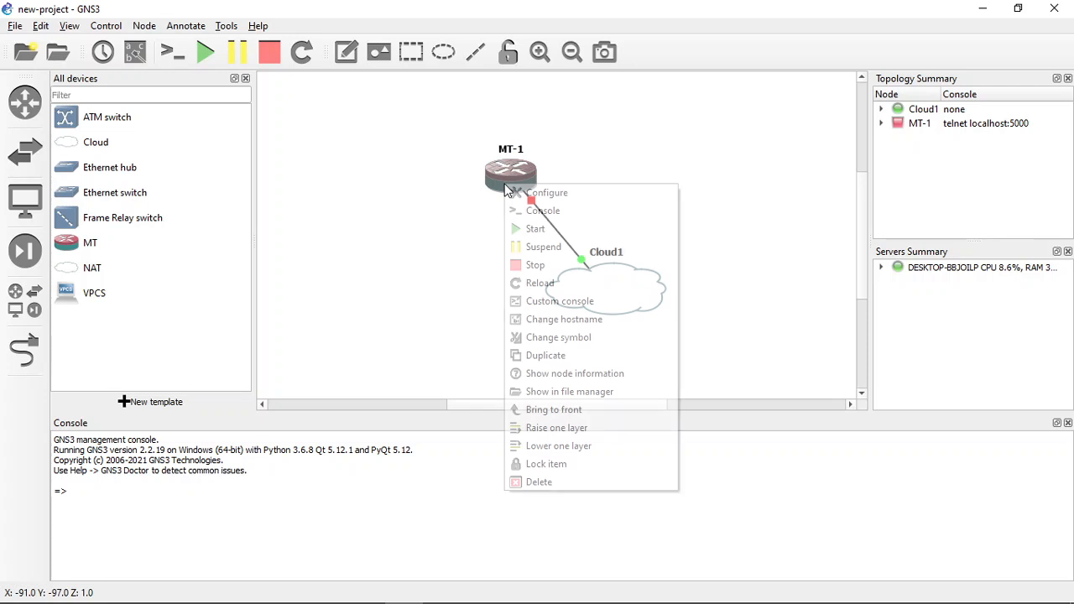
pyautogui.click(525, 227)
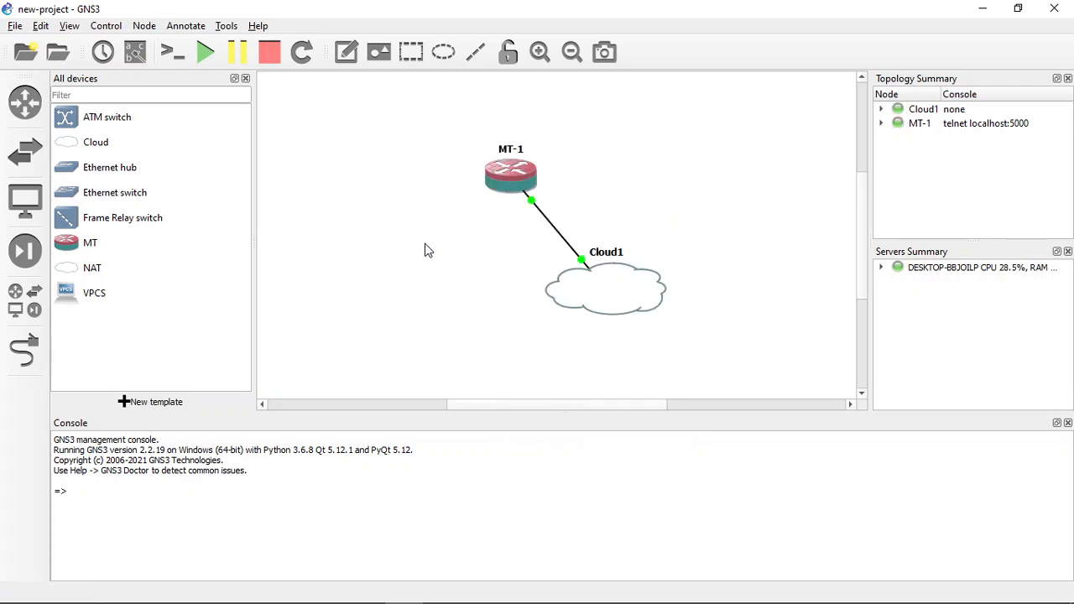
pyautogui.doubleClick(509, 178)
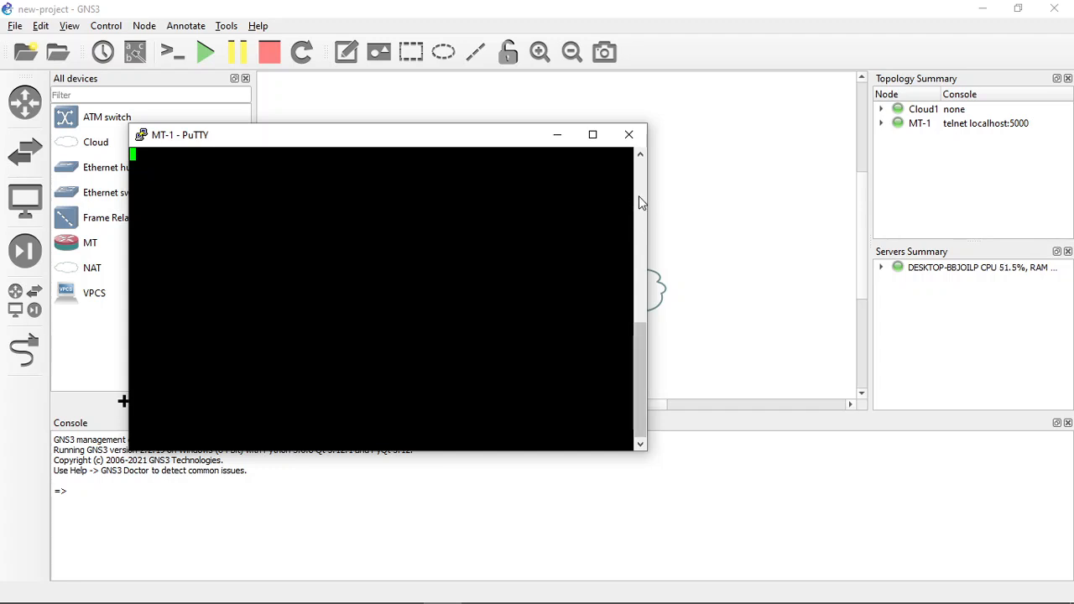
pyautogui.moveTo(641, 324)
pyautogui.mouseDown()
pyautogui.moveTo(641, 304)
pyautogui.moveTo(637, 338)
pyautogui.mouseUp()
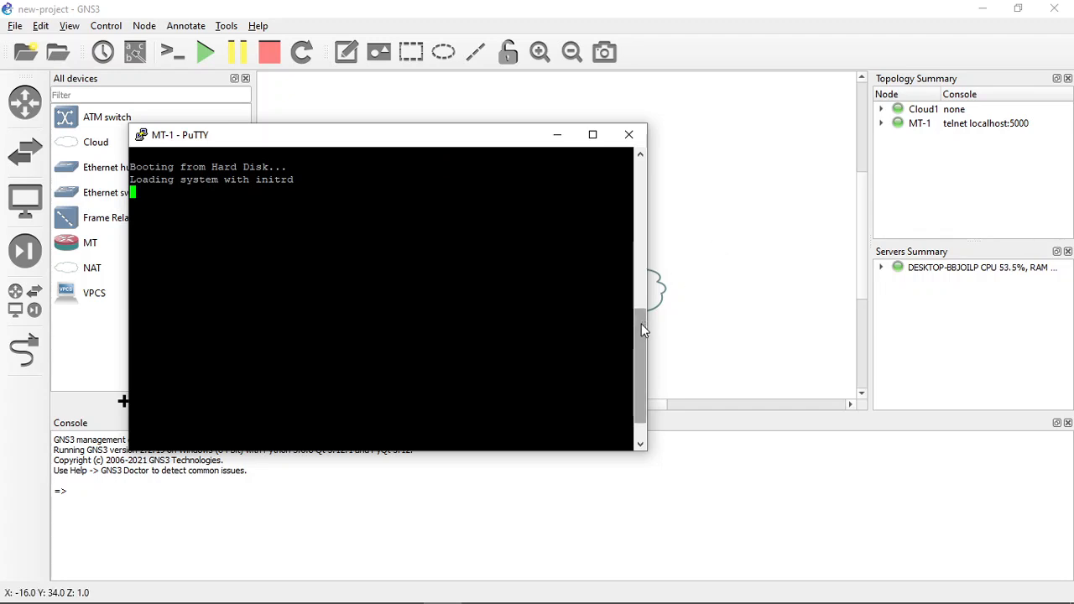
pyautogui.moveTo(640, 323)
pyautogui.mouseDown()
pyautogui.moveTo(639, 334)
pyautogui.moveTo(638, 313)
pyautogui.moveTo(637, 322)
pyautogui.mouseUp()
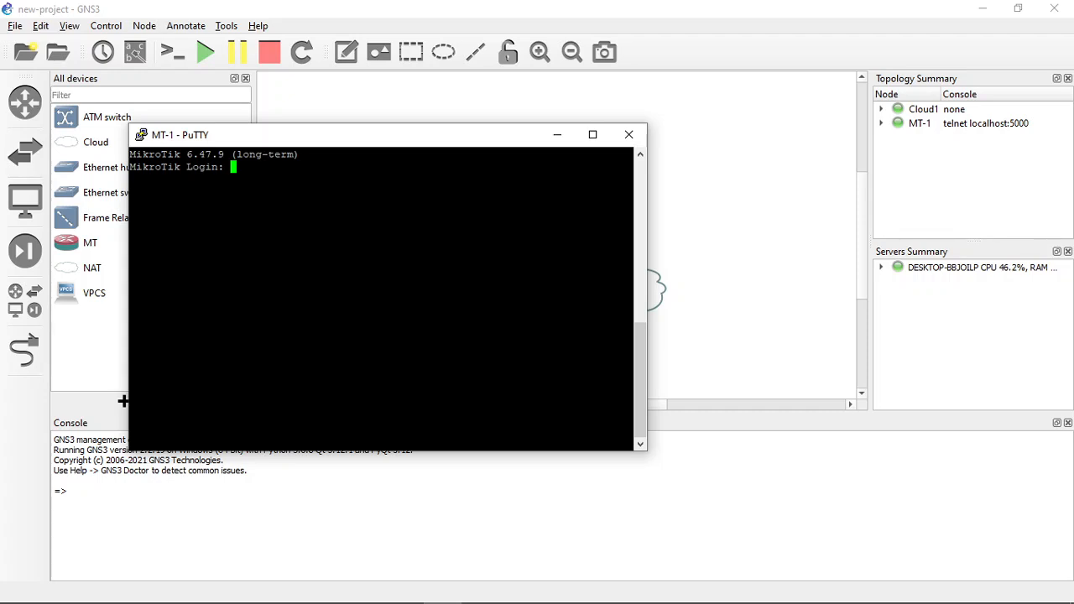
# Switch to the MikroTik folder in File Explorer, launch winbox64-v3.27 and allow it through the firewall on private and public networks
pyautogui.hotkey('alt', 'Tab')
pyautogui.hotkey('alt', 'Tab')
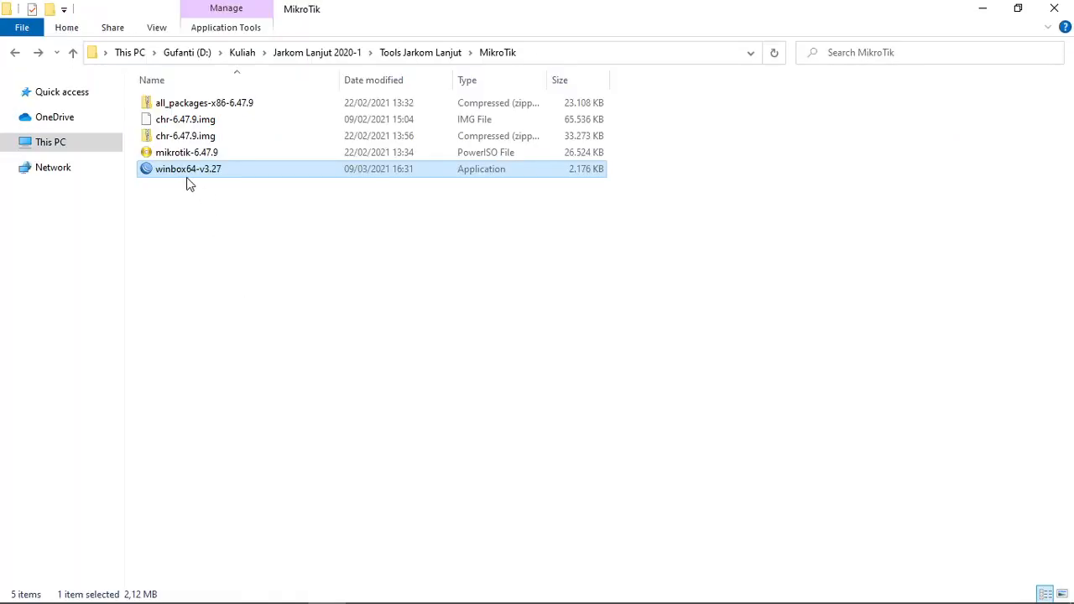
pyautogui.doubleClick(150, 168)
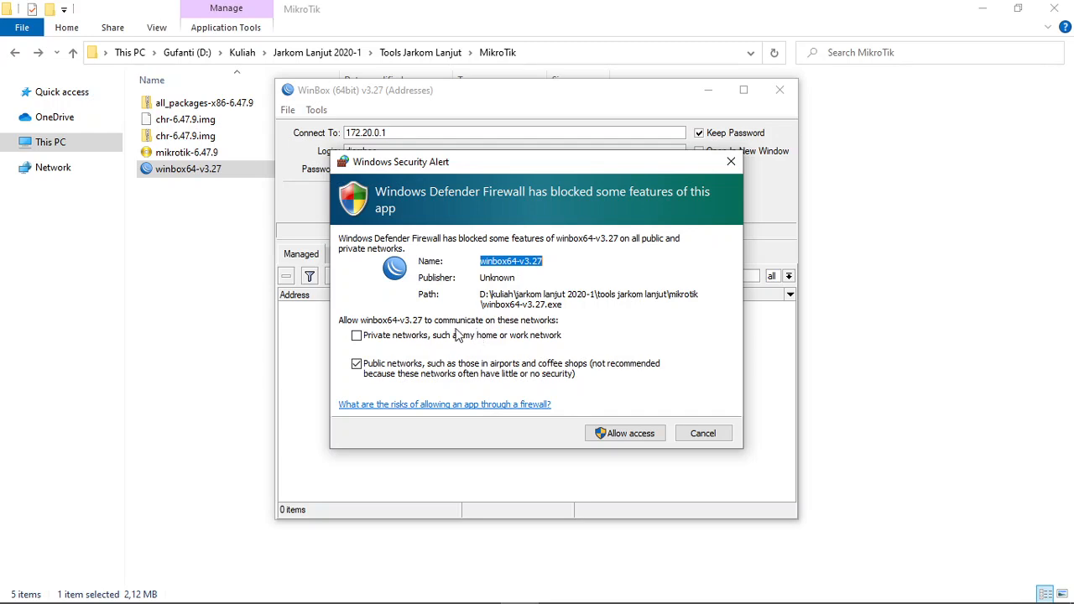
pyautogui.click(356, 336)
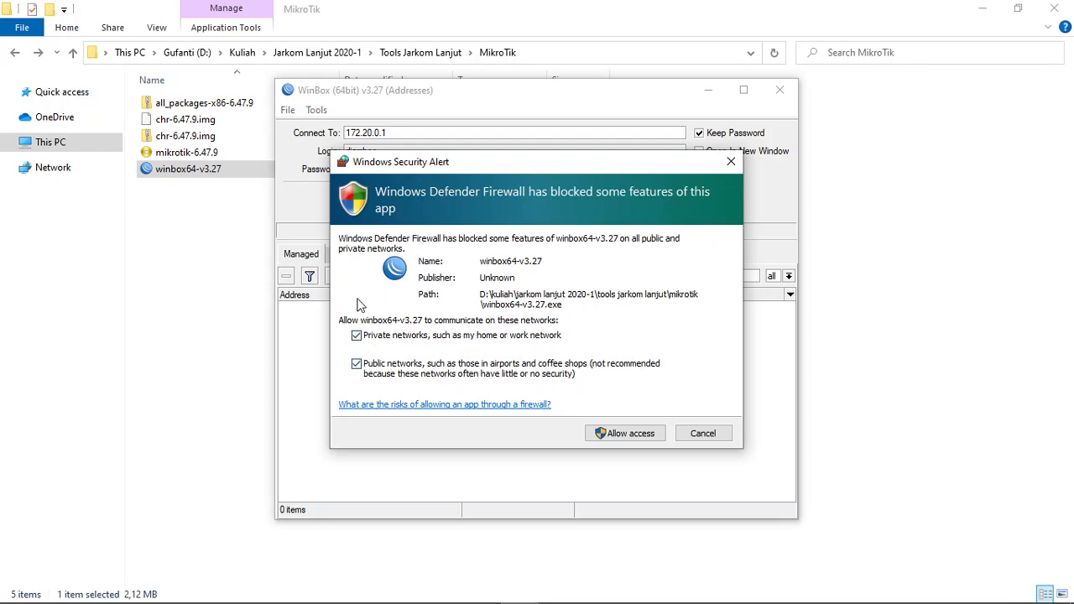
pyautogui.click(610, 442)
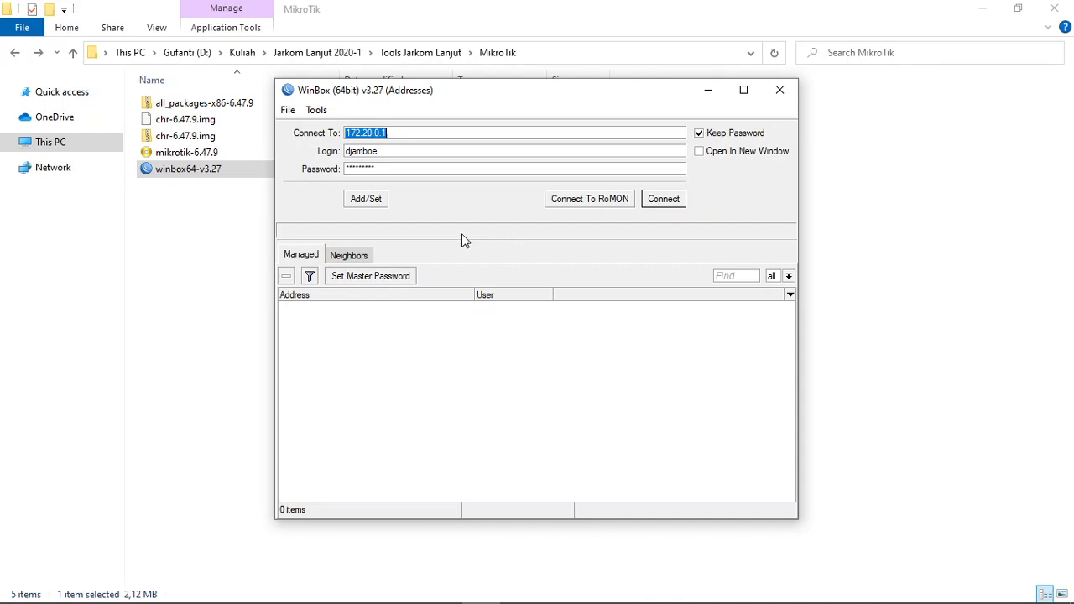
# Show the neighboring devices in WinBox and choose the MAC address of the MikroTik CHR router as the connection target
pyautogui.click(348, 257)
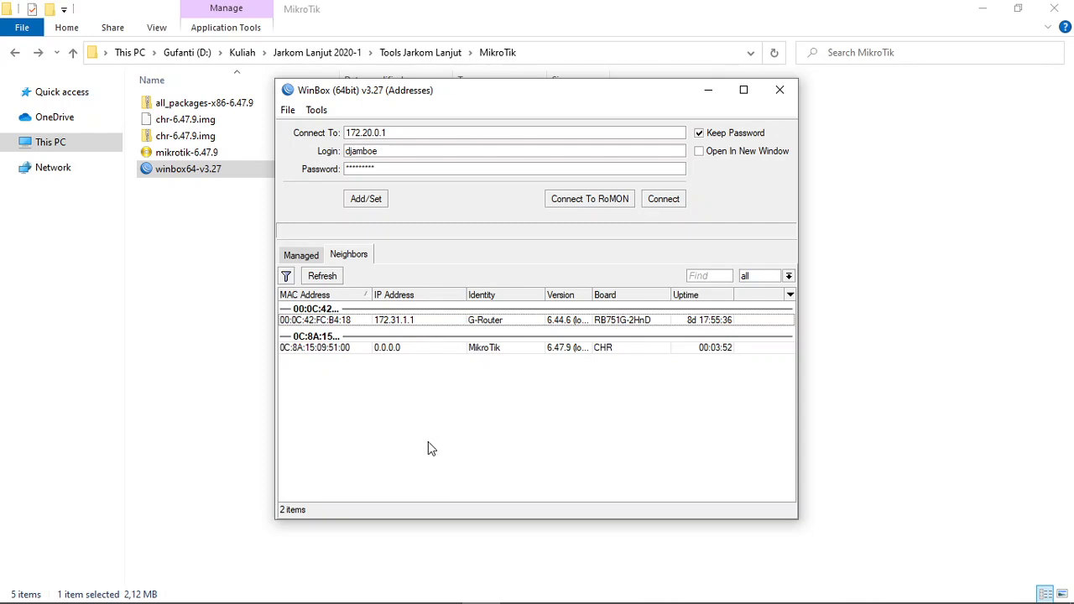
pyautogui.click(318, 349)
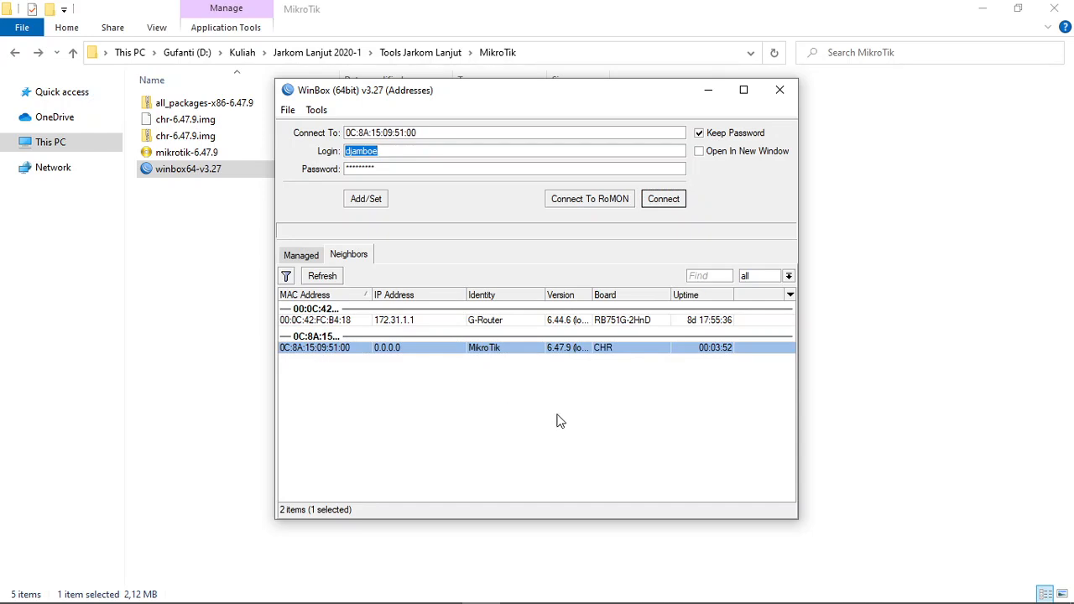
pyautogui.click(314, 322)
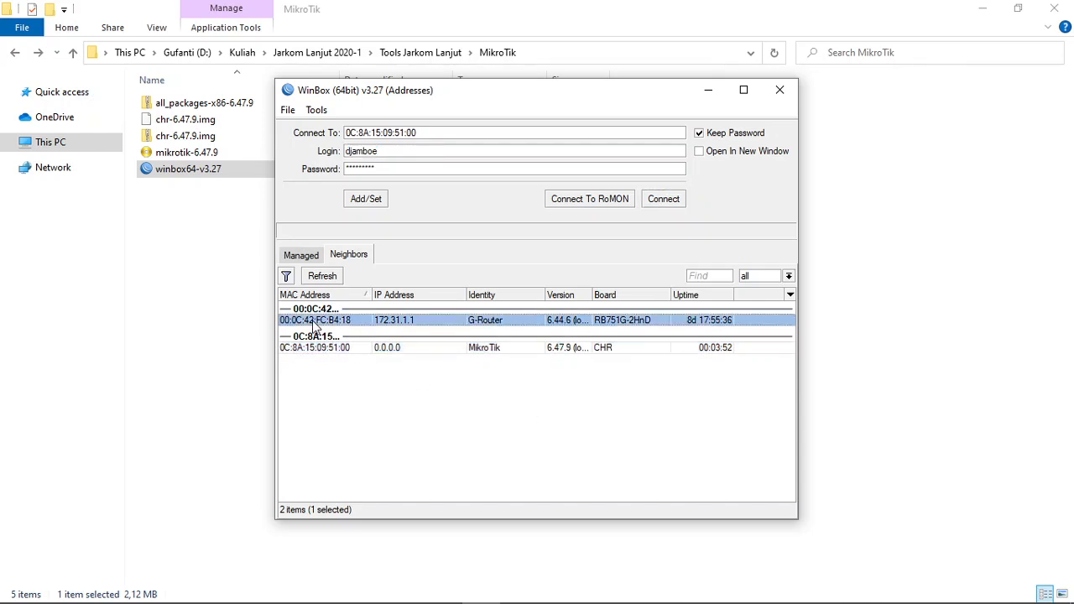
pyautogui.click(312, 349)
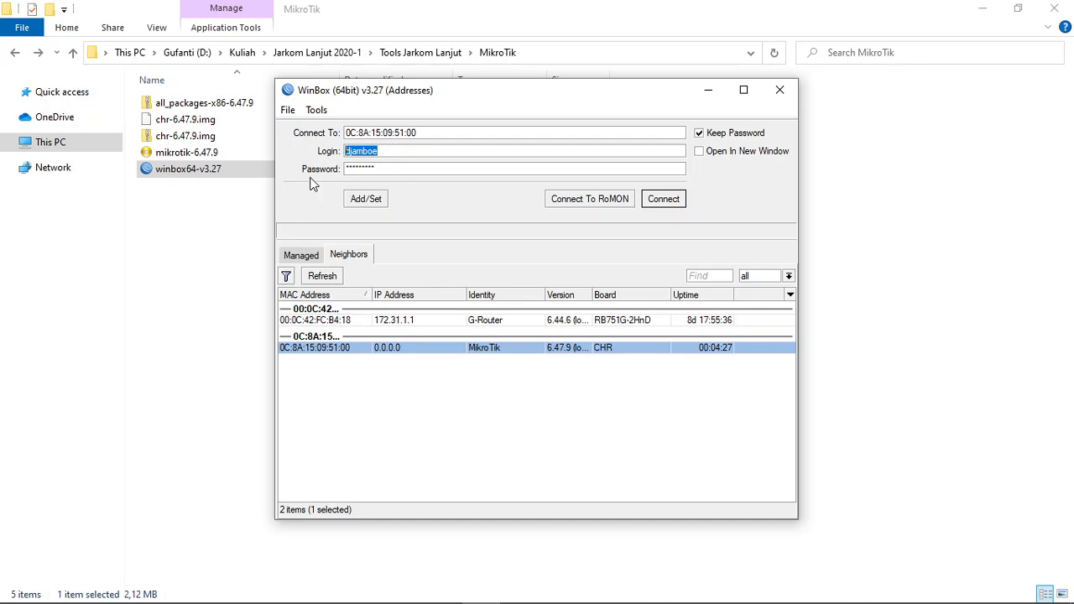
# Set the login to admin with an empty password and connect to the MikroTik CHR router by its MAC address
pyautogui.write('admin')
pyautogui.press('Tab')
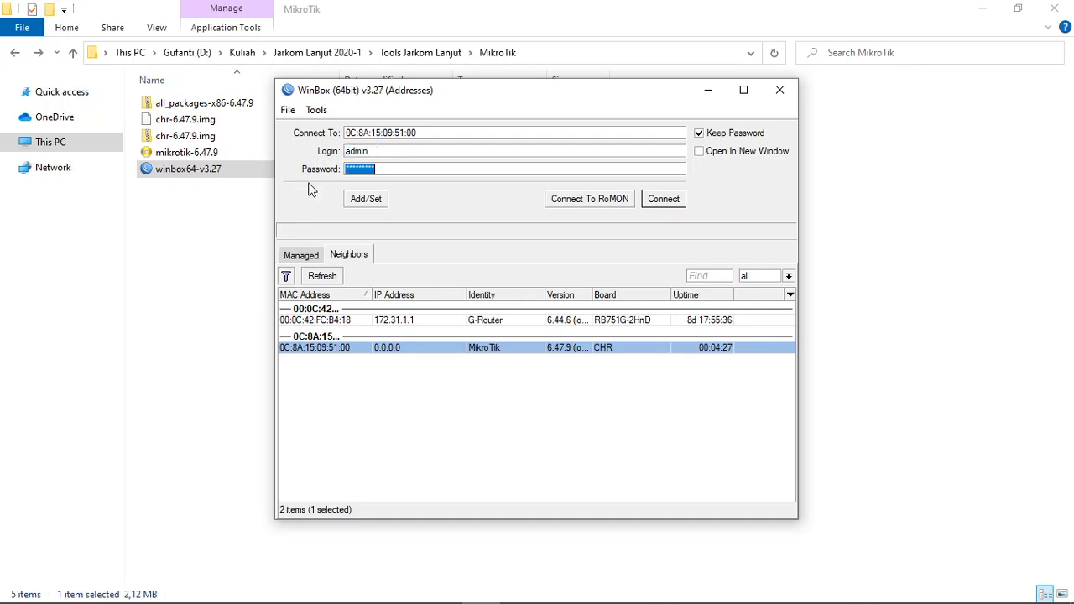
pyautogui.press('BackSpace')
pyautogui.click(319, 355)
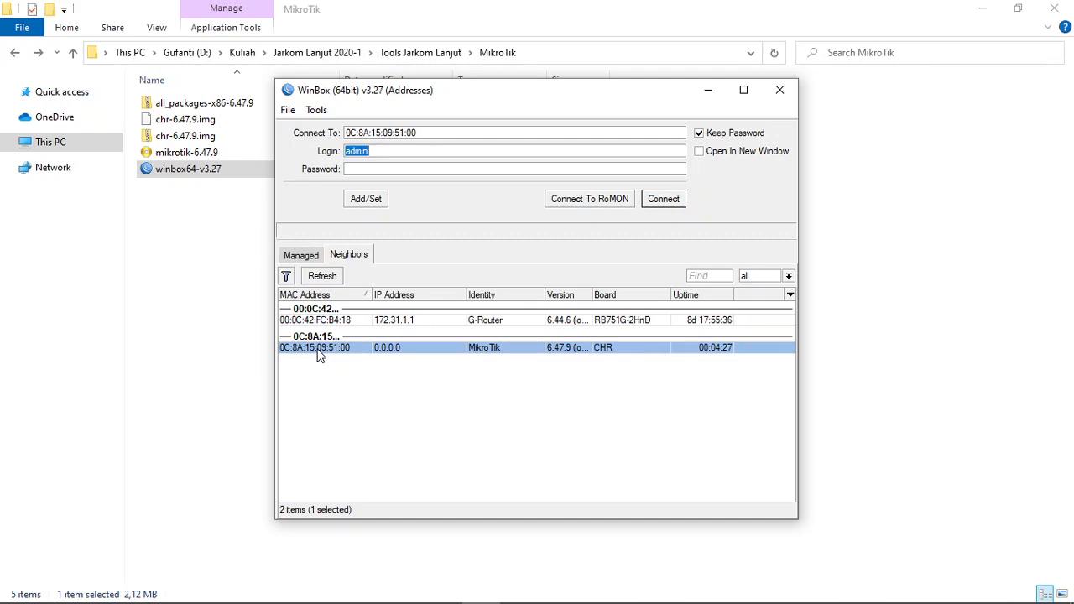
pyautogui.click(661, 204)
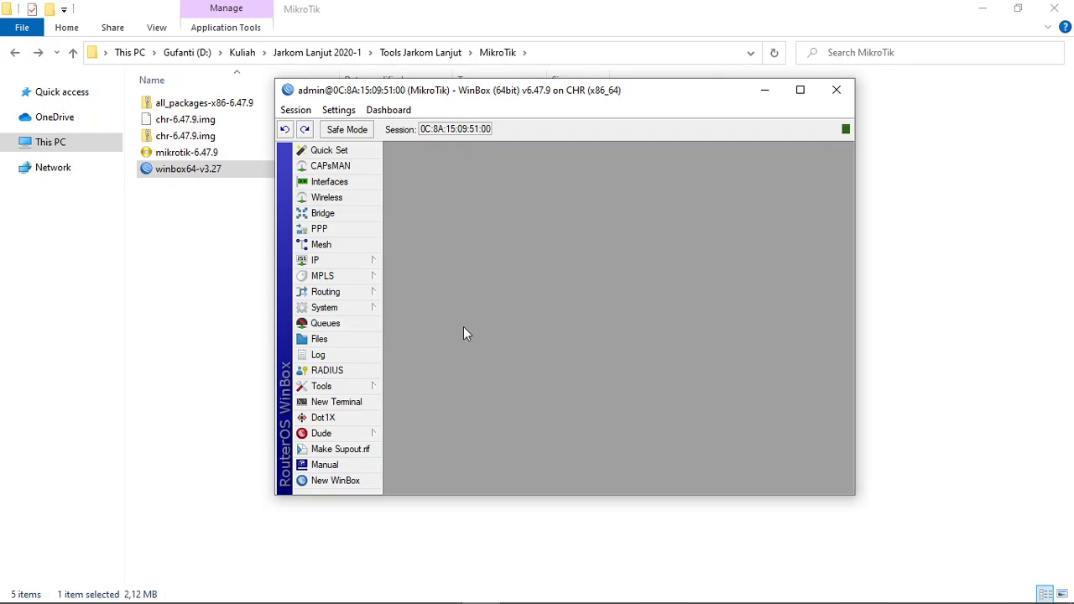
# Change the router's system identity to the owner's first name and apply it
pyautogui.click(336, 311)
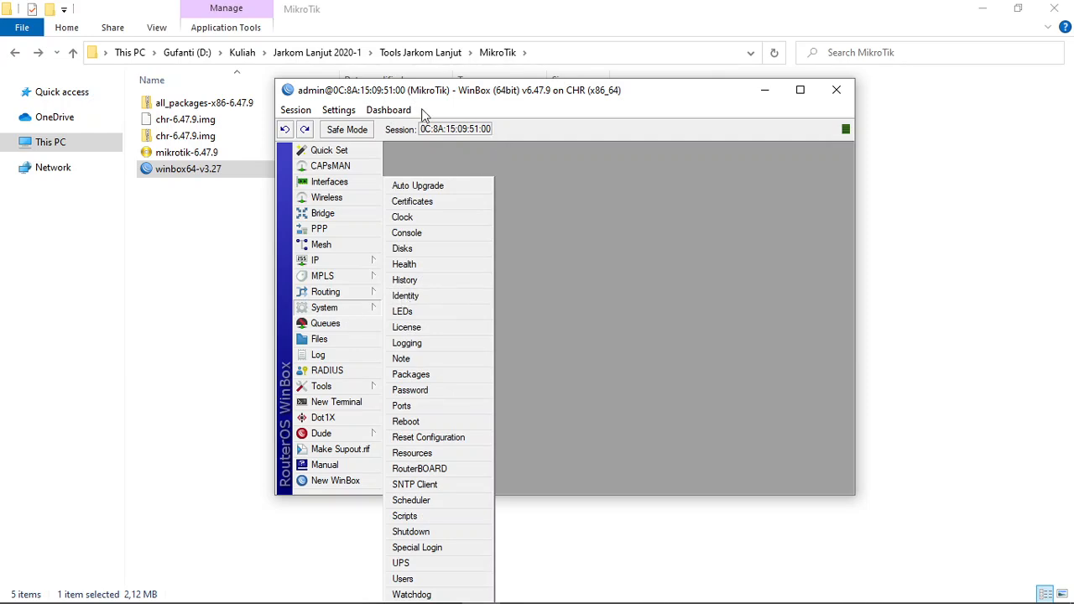
pyautogui.click(409, 299)
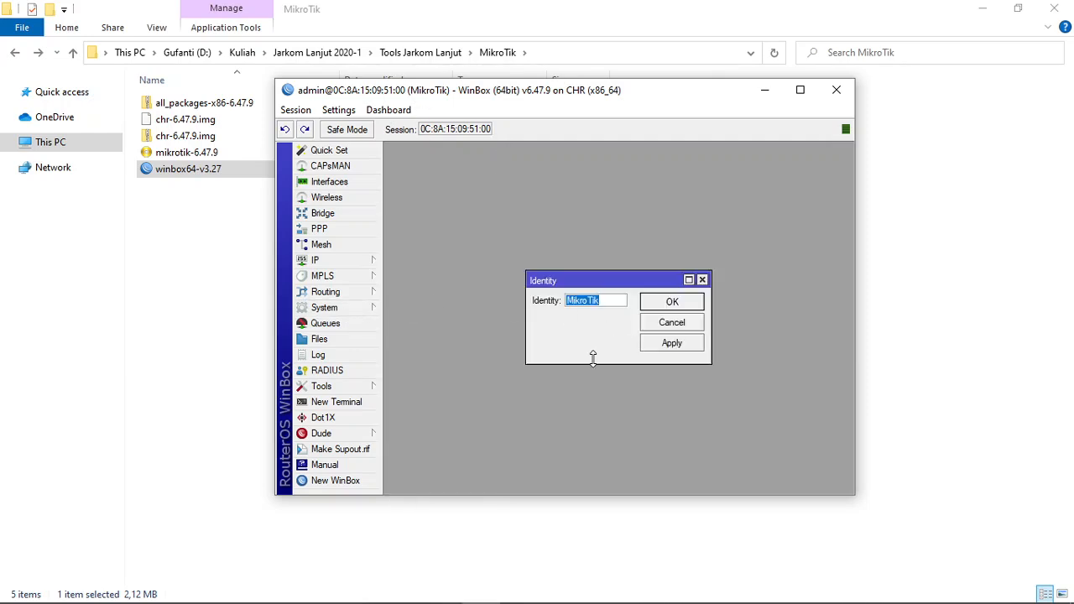
pyautogui.write('Gufron')
pyautogui.click(666, 345)
pyautogui.click(672, 307)
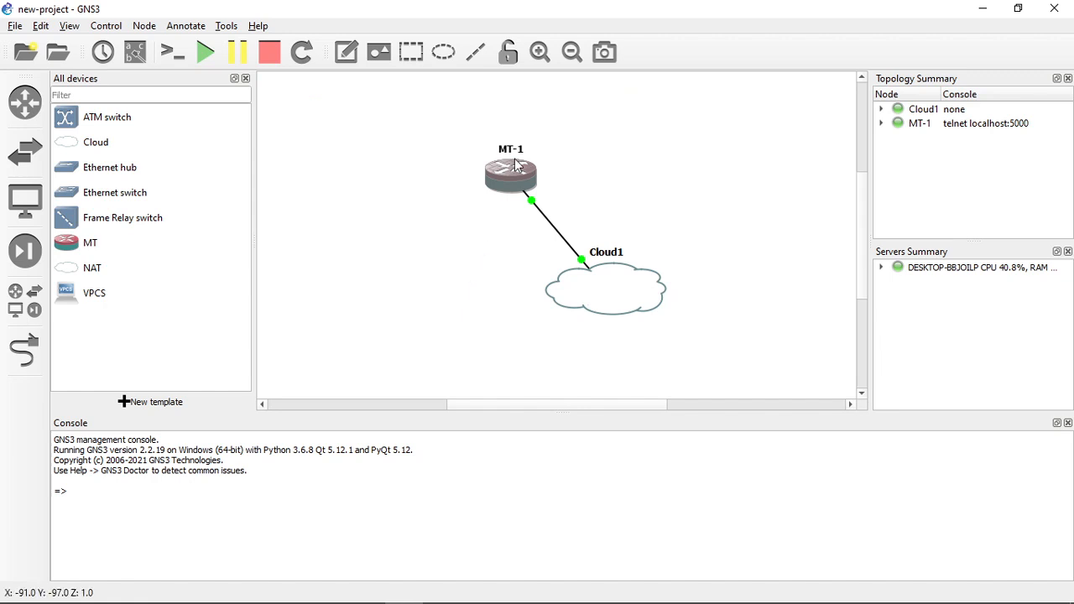
# Switch to GNS3 and open the MT-1 console to check the identity in the login prompt, and return to the topology
pyautogui.rightClick(508, 172)
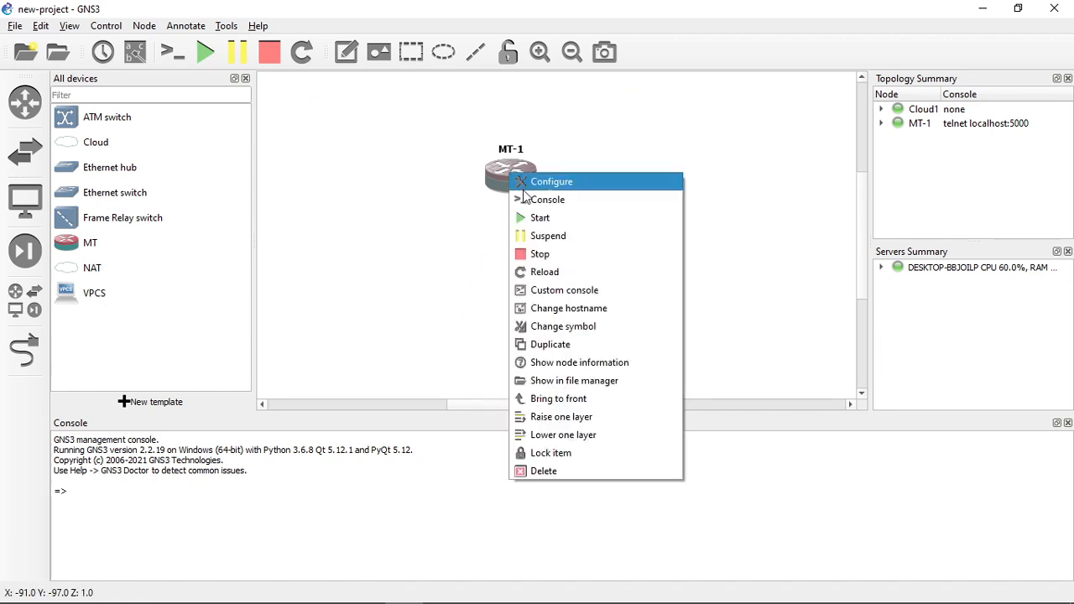
pyautogui.click(528, 201)
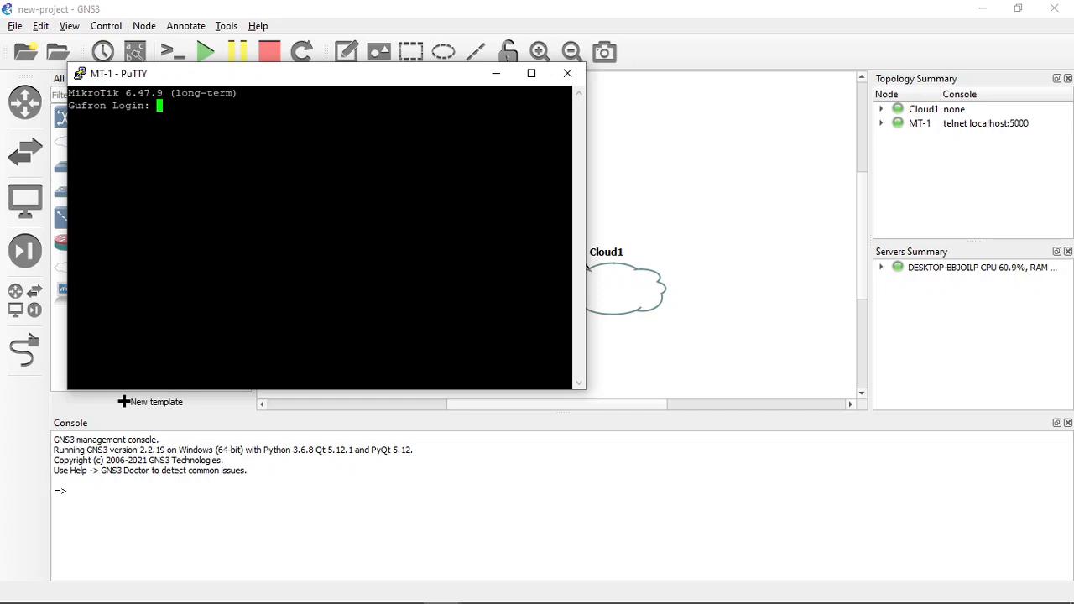
pyautogui.click(702, 210)
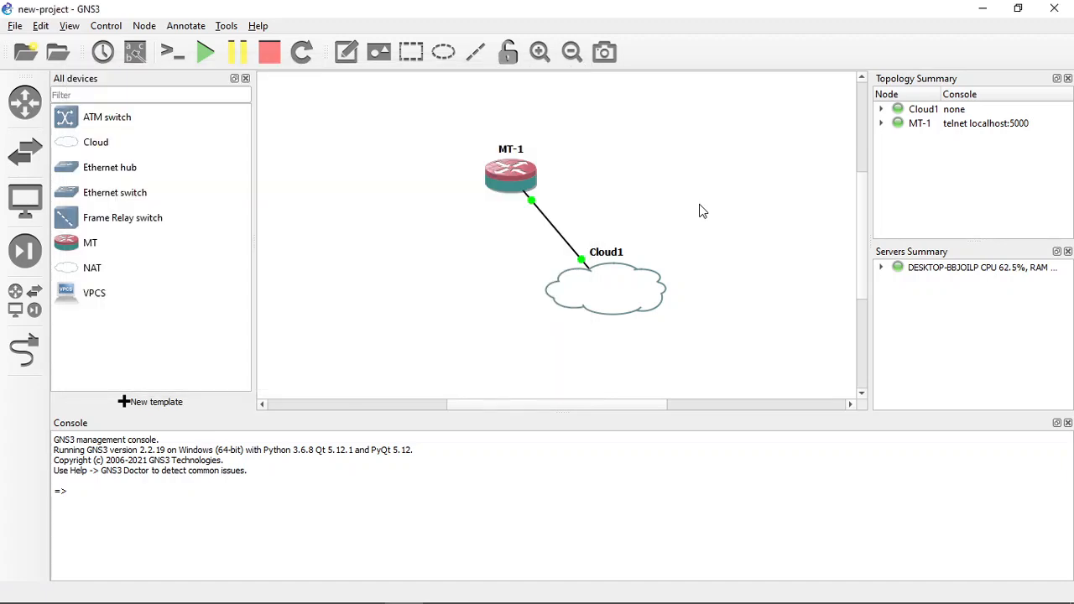
pyautogui.hotkey('alt', 'Tab')
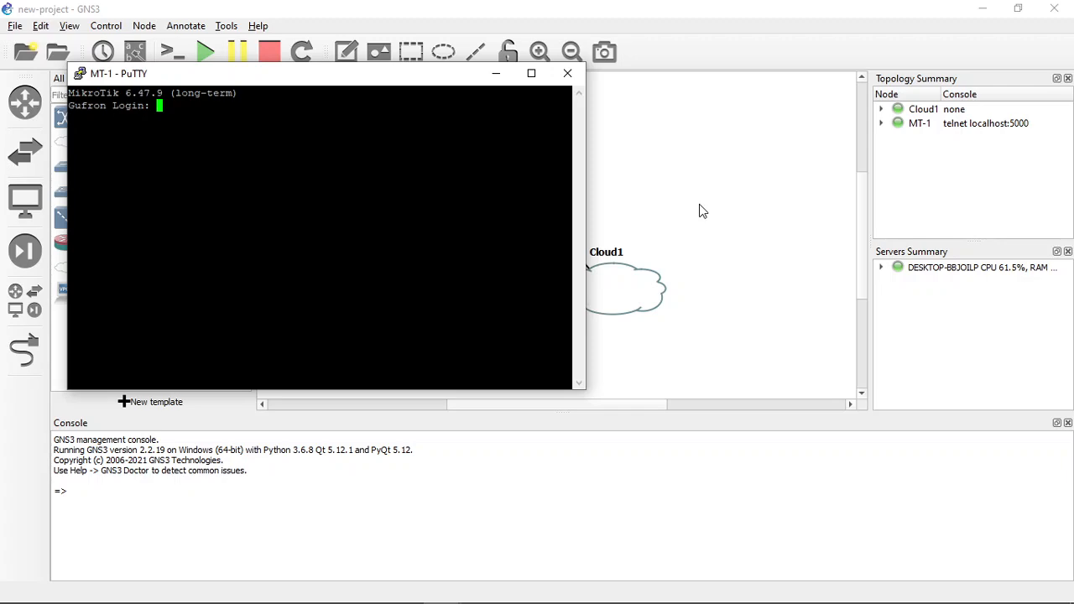
pyautogui.click(701, 211)
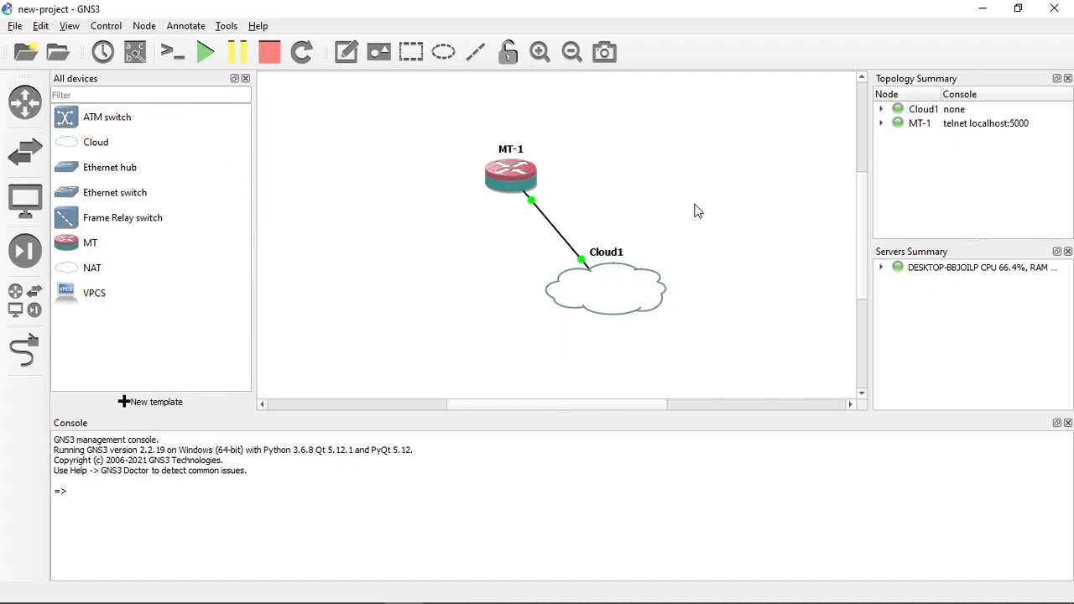